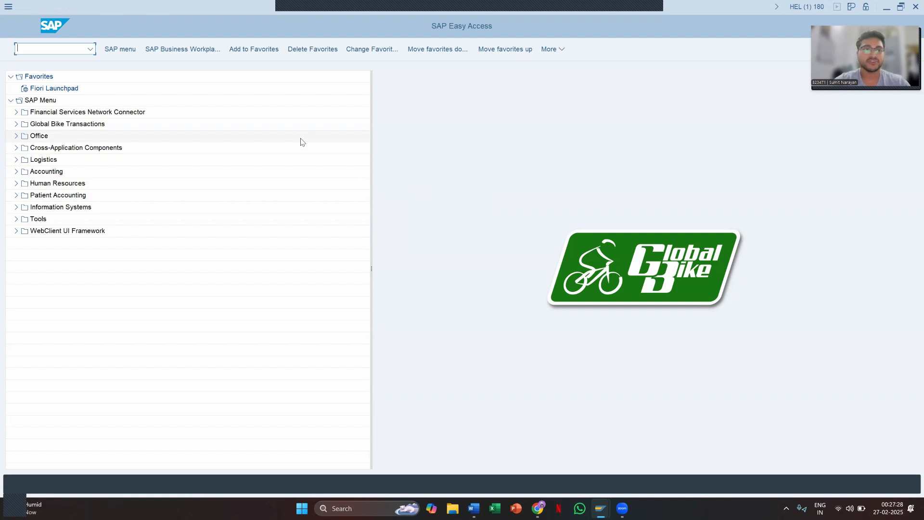
- Open the Stock Overview transaction under Logistics, Materials Management, Inventory Management, Environment, Stock
left_click(16, 160)
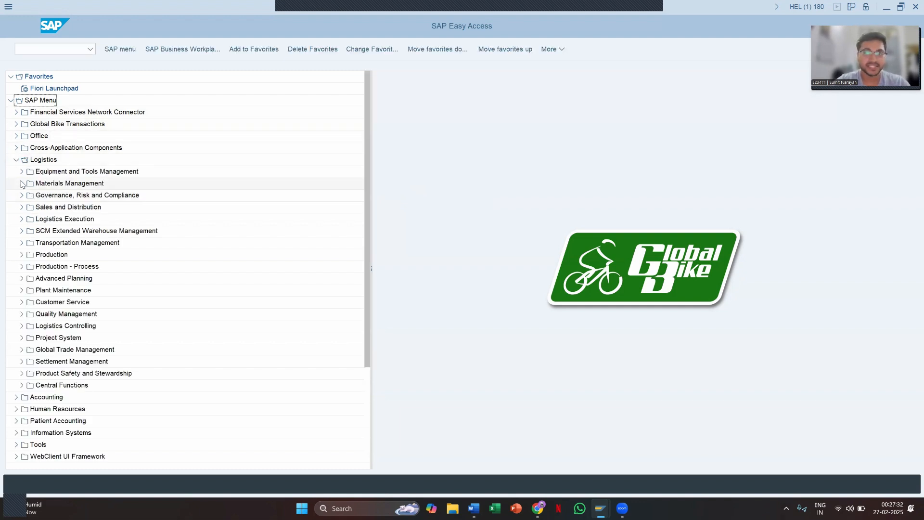
left_click(22, 183)
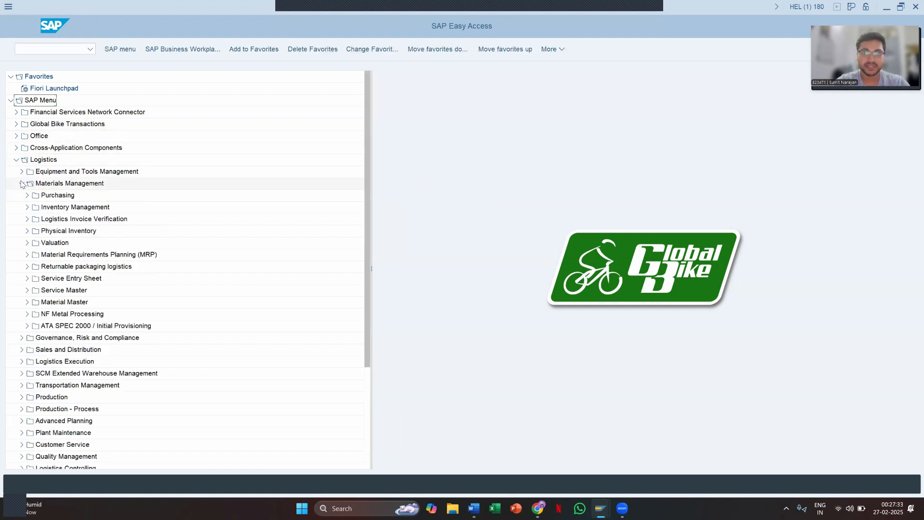
left_click(27, 208)
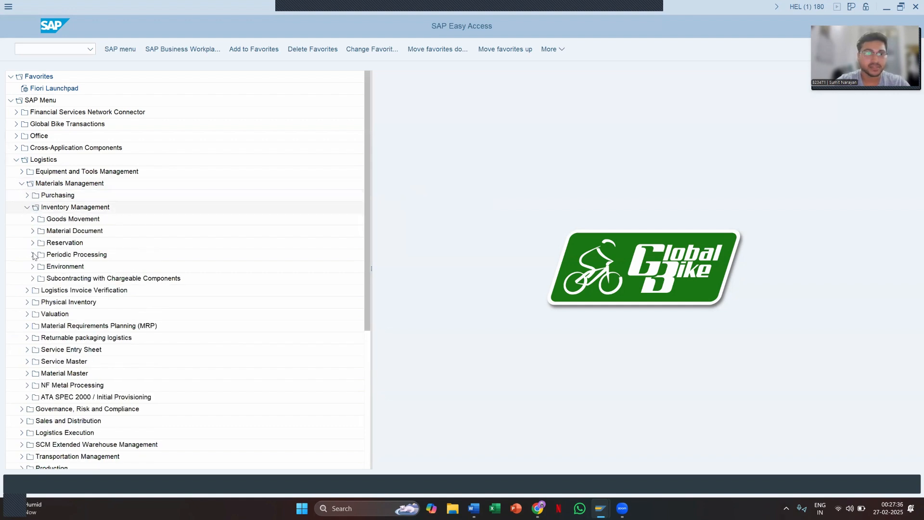
left_click(33, 267)
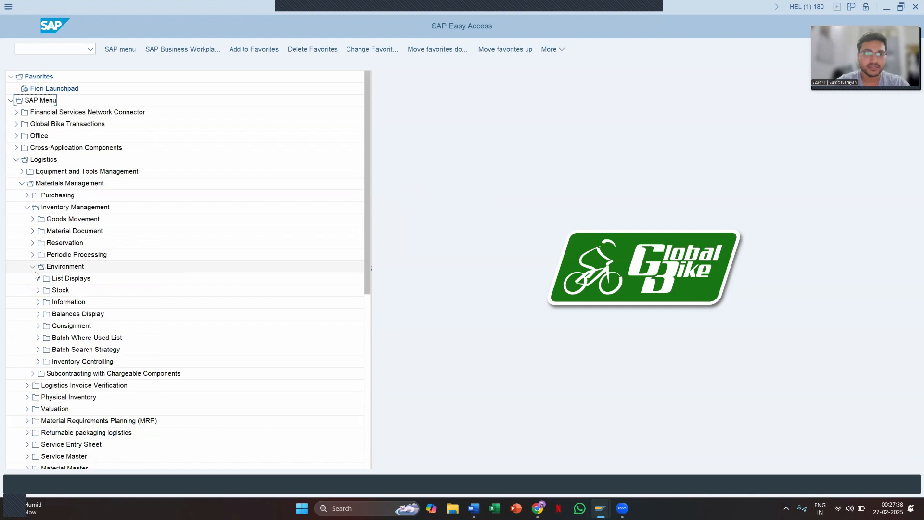
left_click(38, 291)
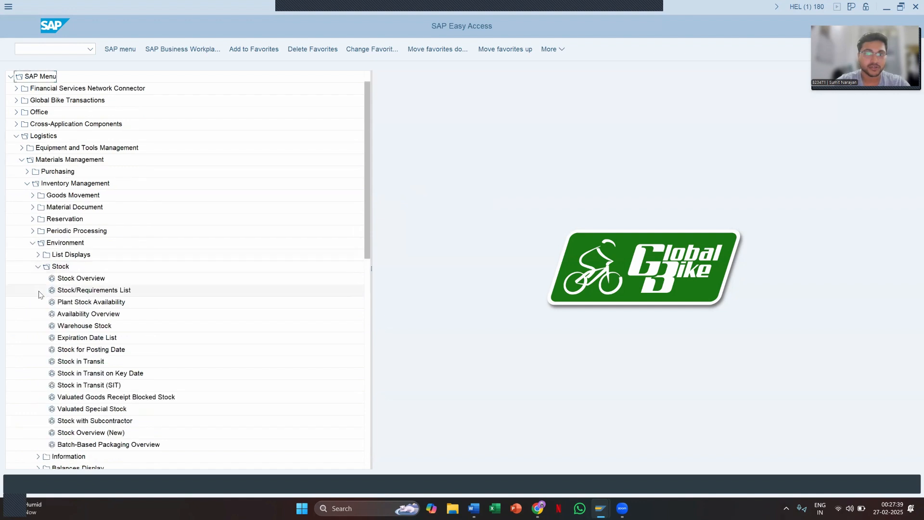
double_click(72, 280)
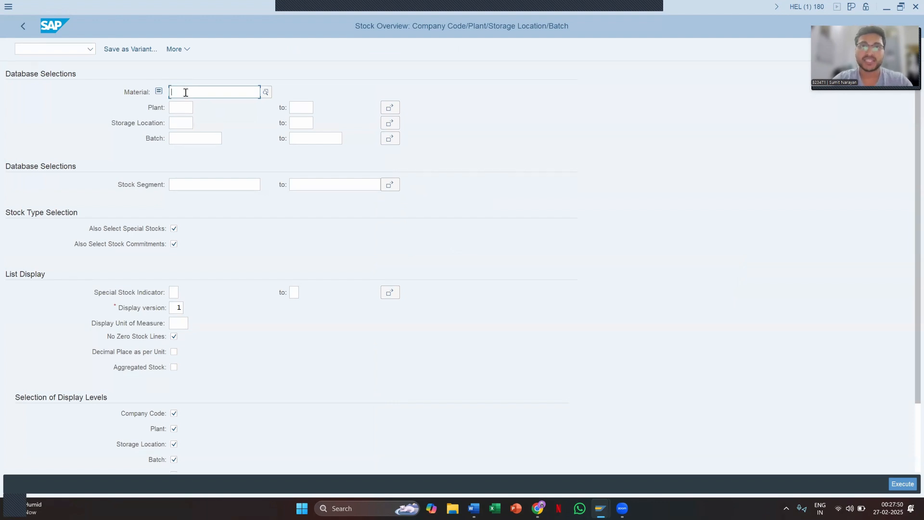
- Run the stock overview for material BRKT1038 in plant DL00
type("B")
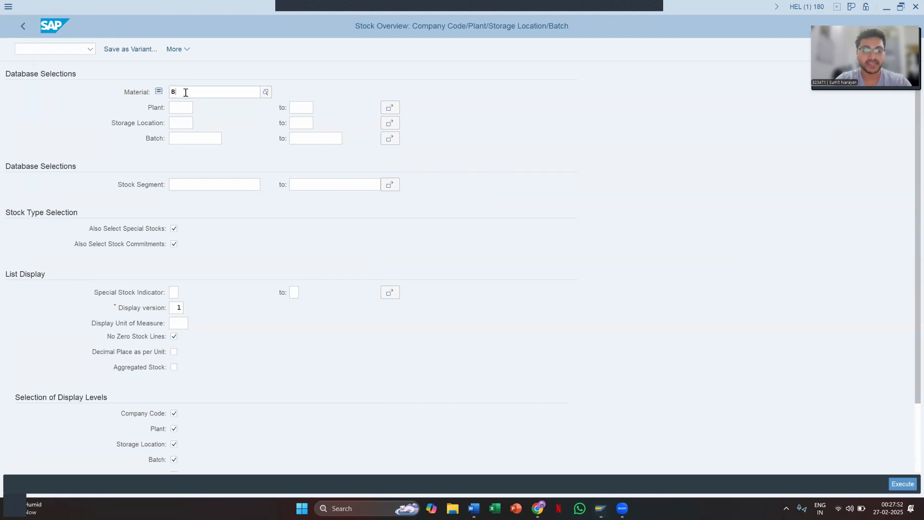
type("RKT1038")
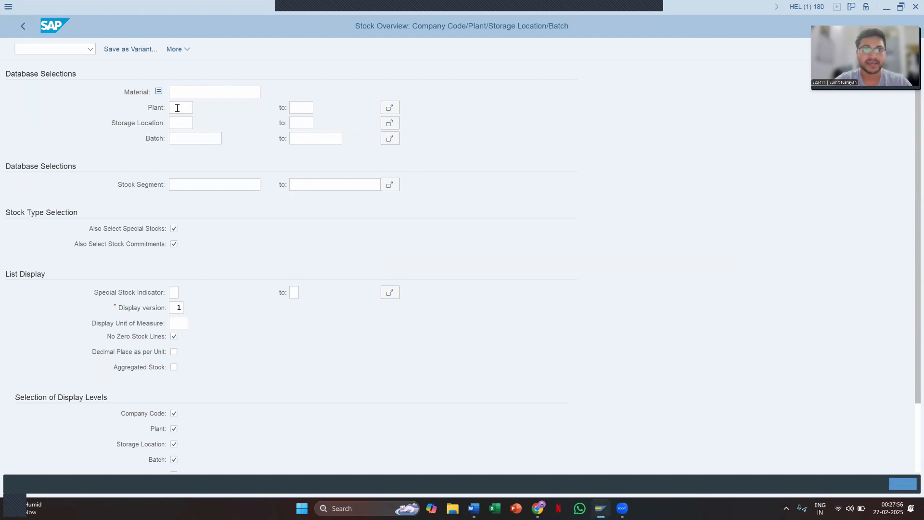
left_click(178, 109)
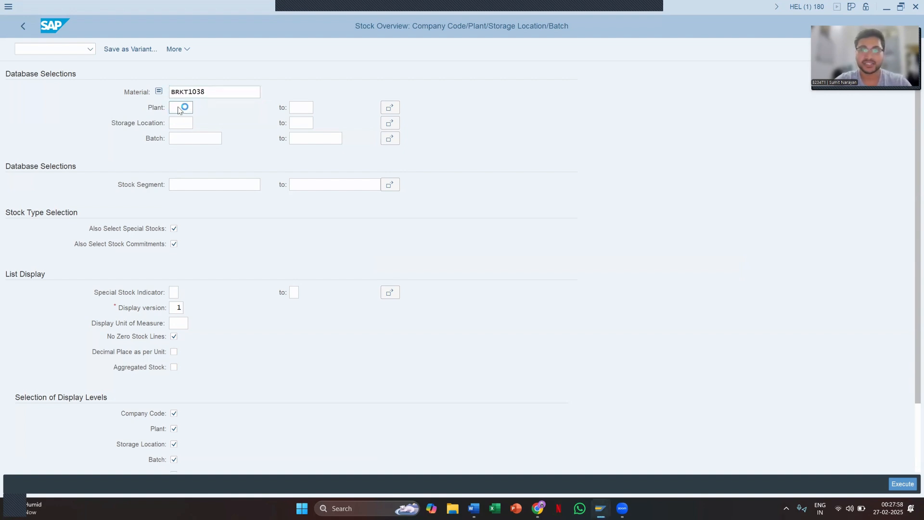
left_click(221, 95)
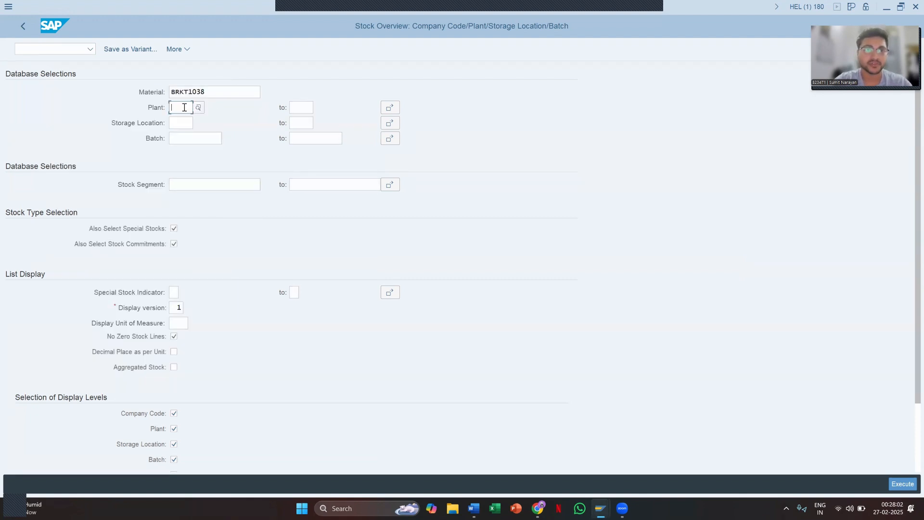
type("DL00")
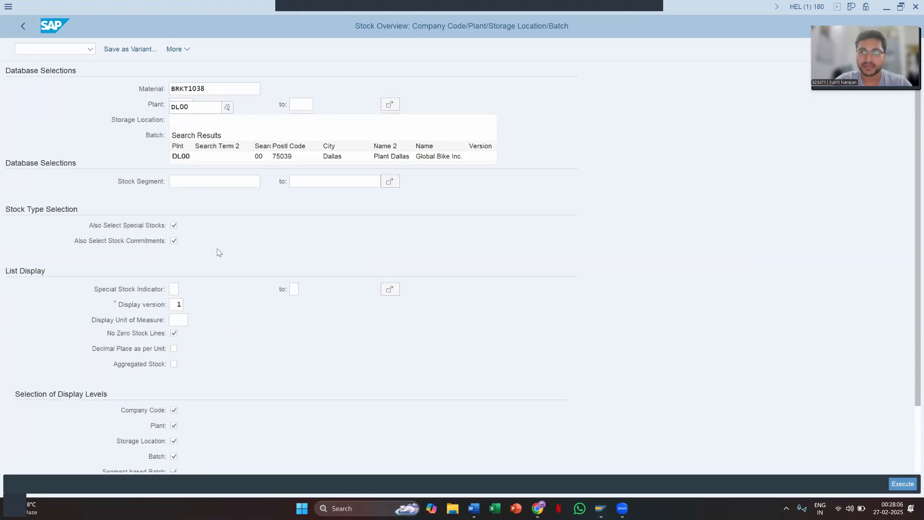
scroll(219, 252, "down", 3)
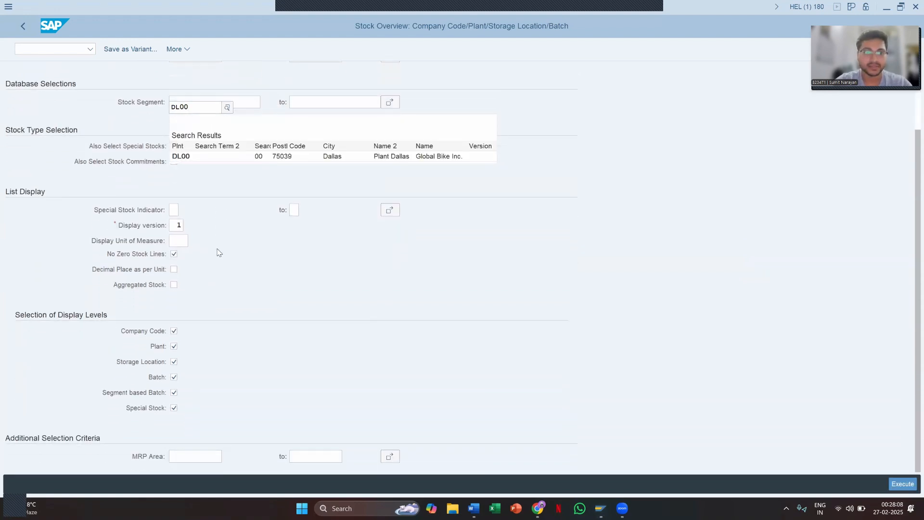
left_click(903, 485)
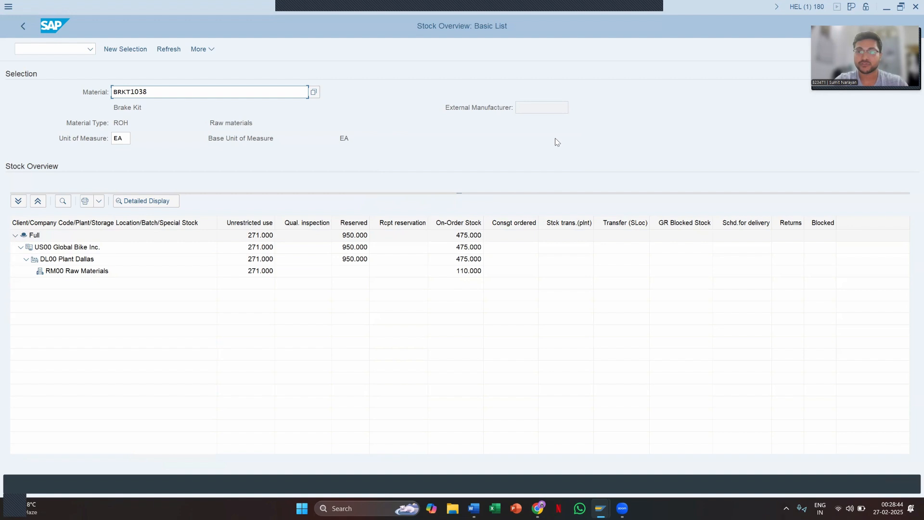
- Start a new SAP session and open the Display Current transaction for material masters
key("F3")
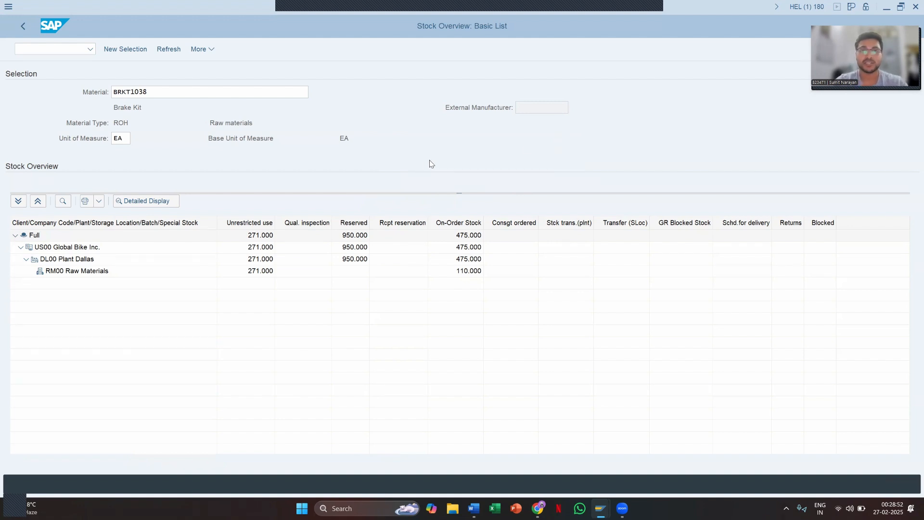
key("ctrl+n")
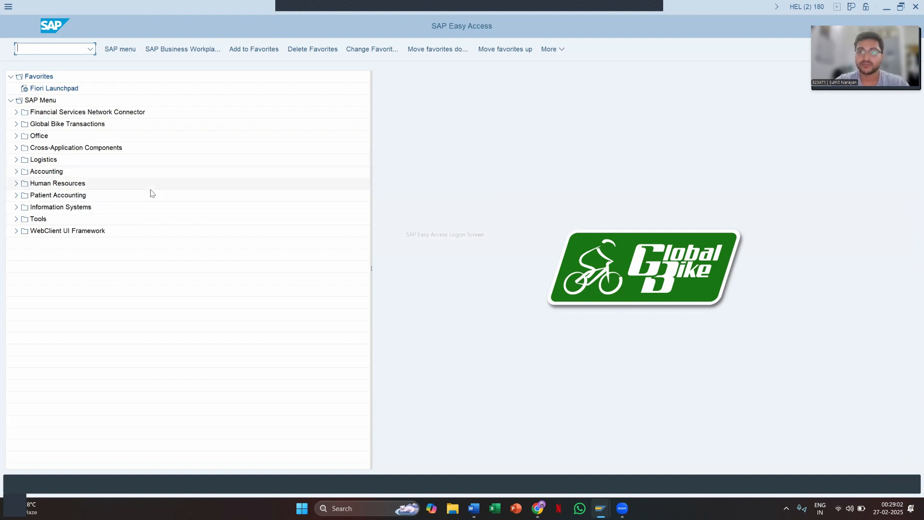
left_click(15, 160)
left_click(22, 183)
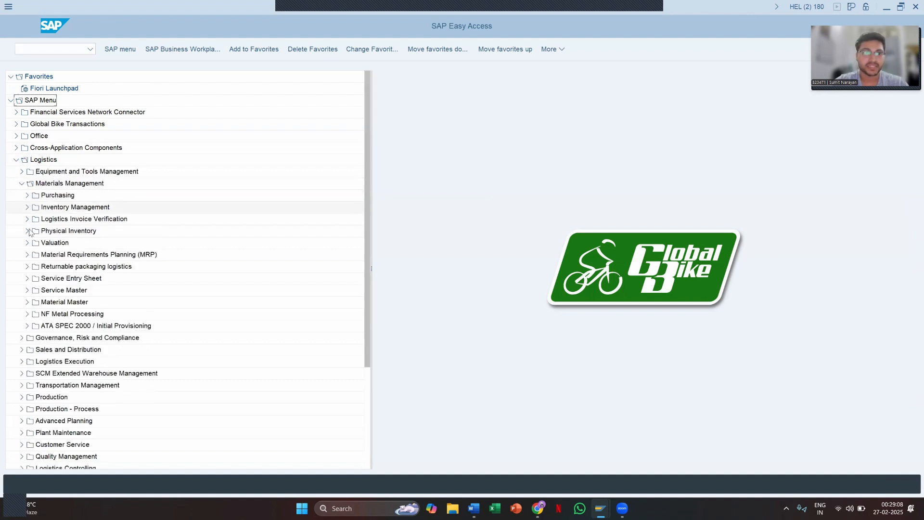
left_click(27, 303)
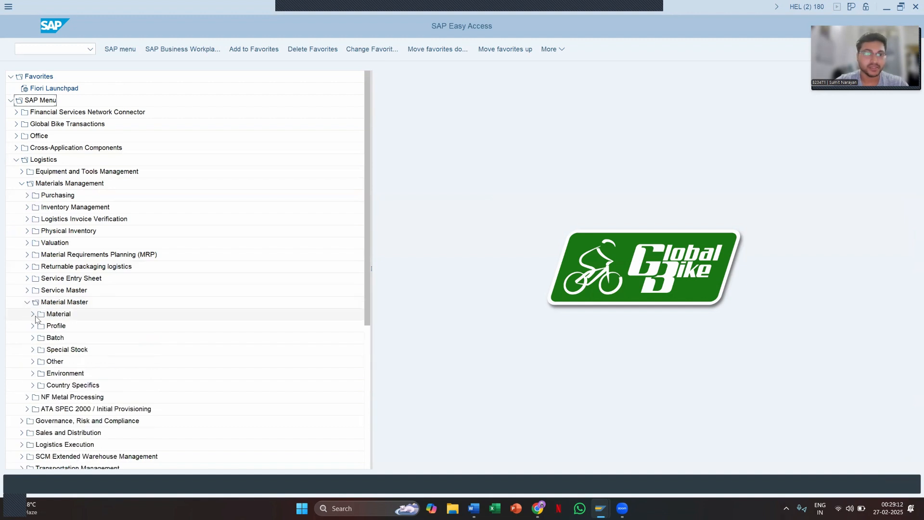
left_click(34, 315)
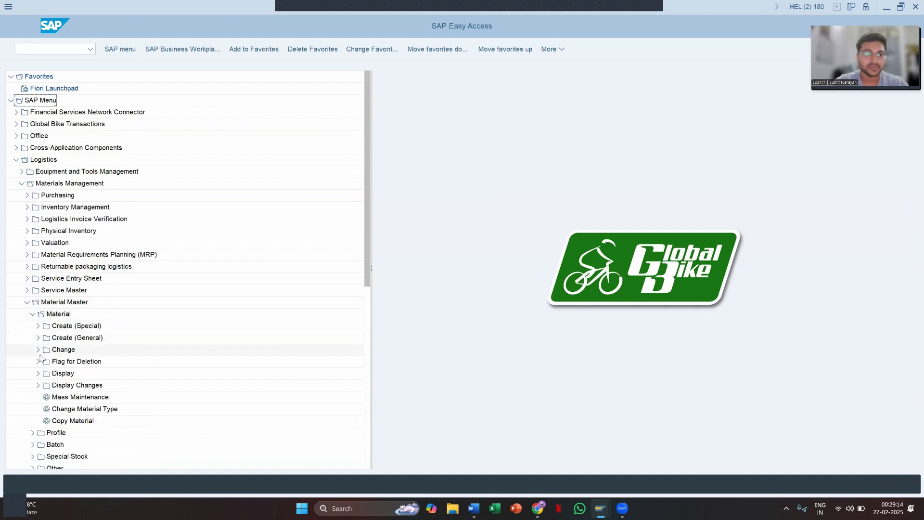
left_click(39, 374)
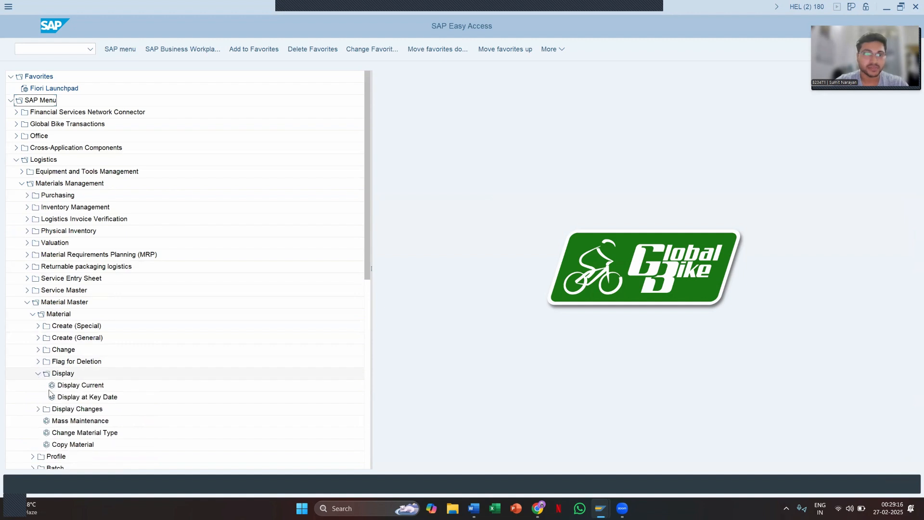
left_click(81, 386)
double_click(81, 387)
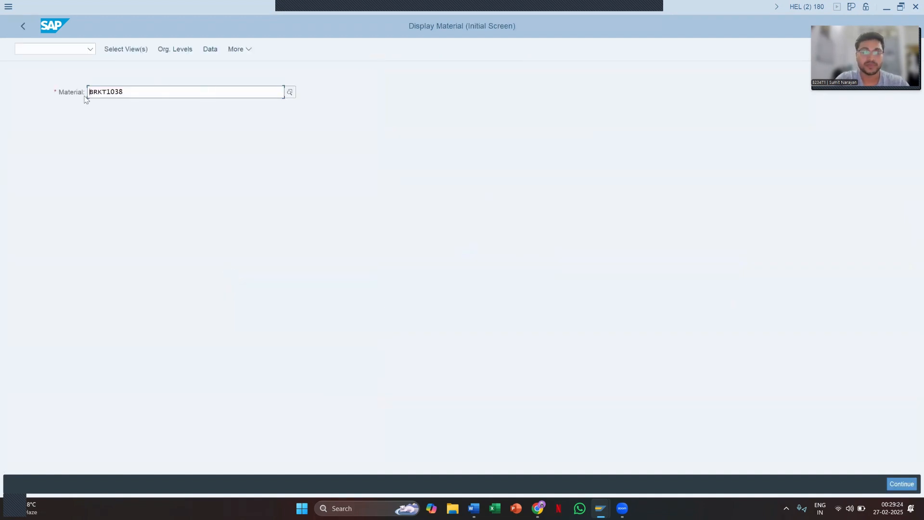
- Proceed with material BRKT1038 and select all of its views for display
left_click(900, 484)
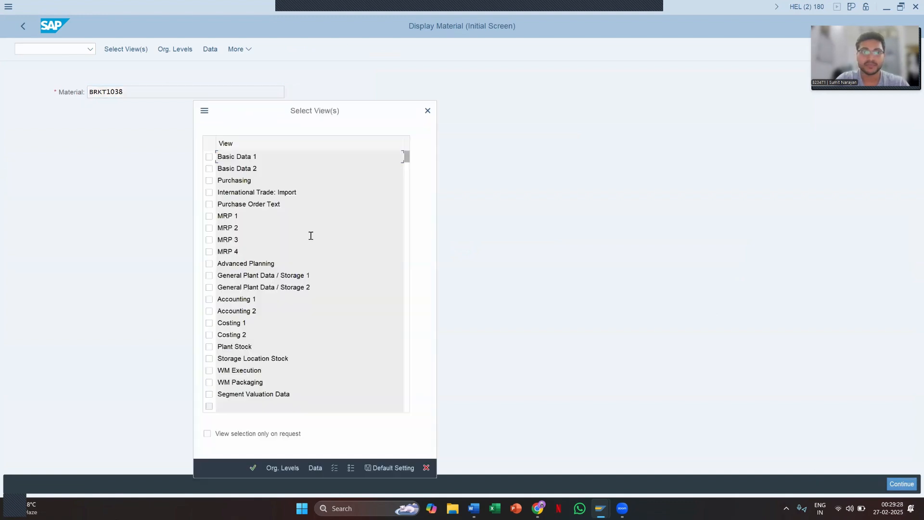
left_click(209, 157)
left_click(209, 180)
left_click(209, 192)
left_click(209, 204)
left_click(209, 216)
left_click(209, 228)
left_click(209, 240)
left_click(210, 252)
left_click(209, 264)
left_click(209, 275)
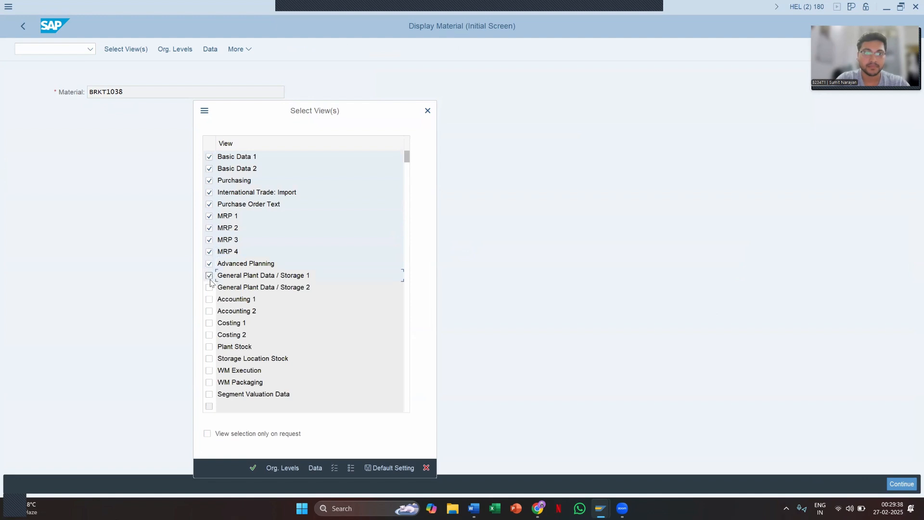
left_click(337, 466)
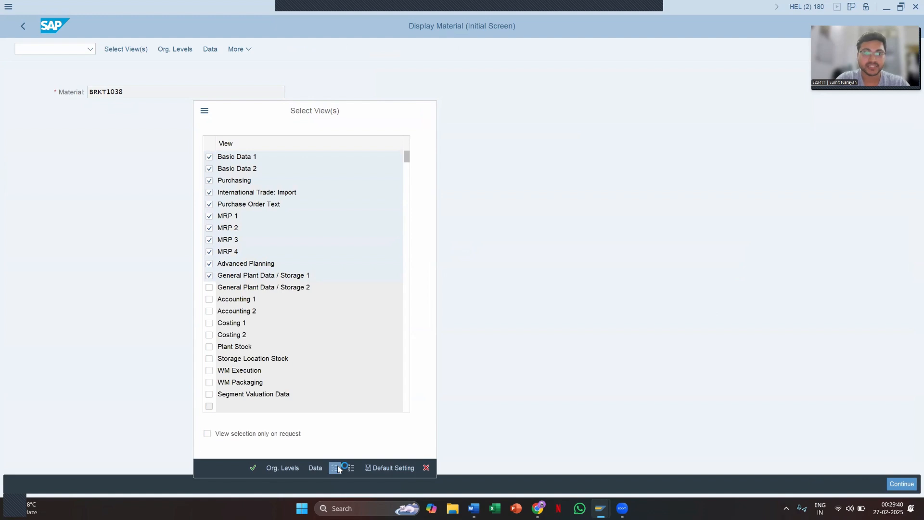
- Confirm the view selection and display the material record at organizational level plant DL00
left_click(253, 468)
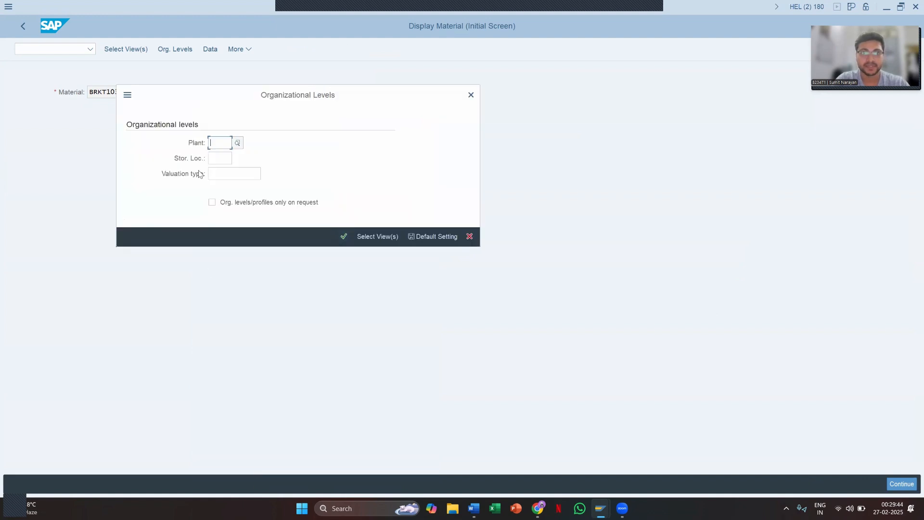
type("DL00")
left_click(343, 236)
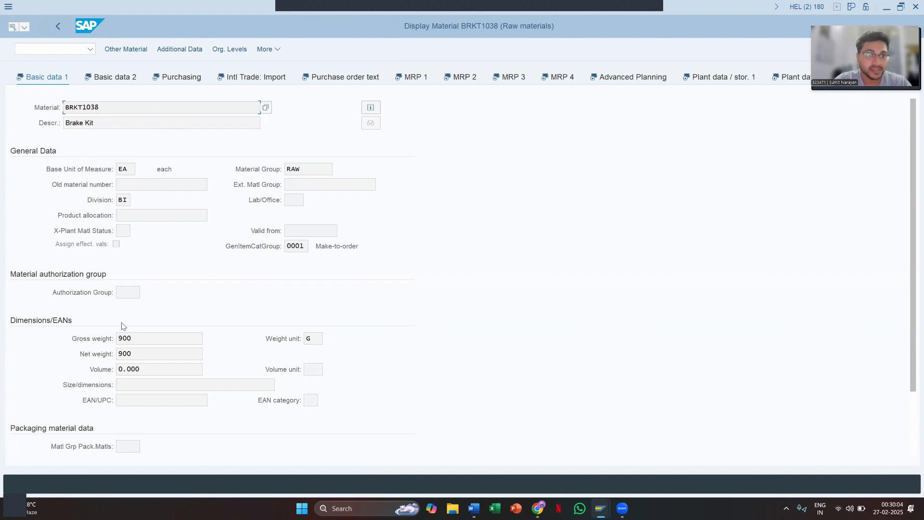
- Review the brake kit's Basic Data 1, MRP 1, MRP 2, MRP 3 and Accounting 1 views
scroll(183, 349, "down", 3)
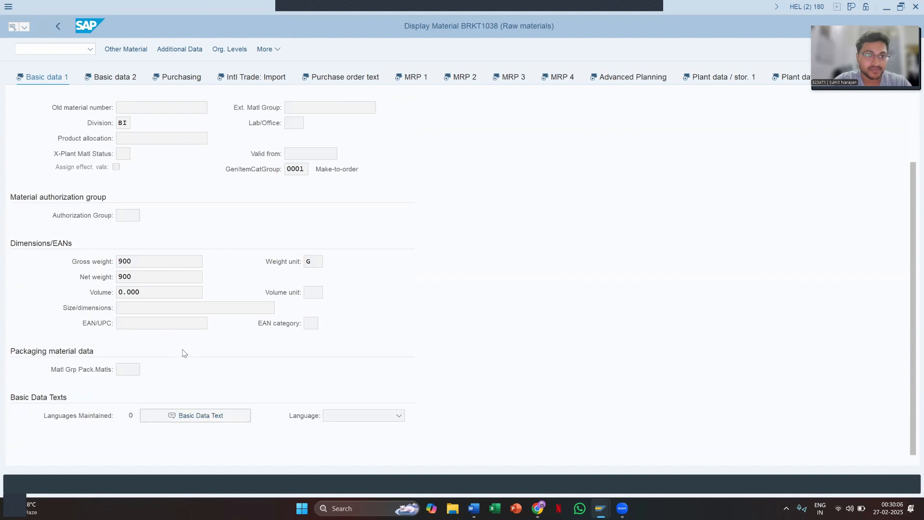
scroll(183, 350, "up", 3)
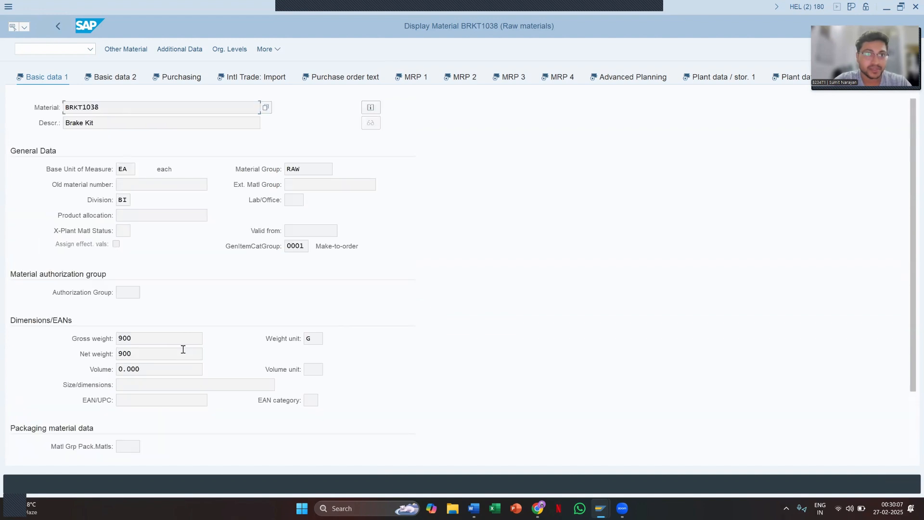
left_click(415, 78)
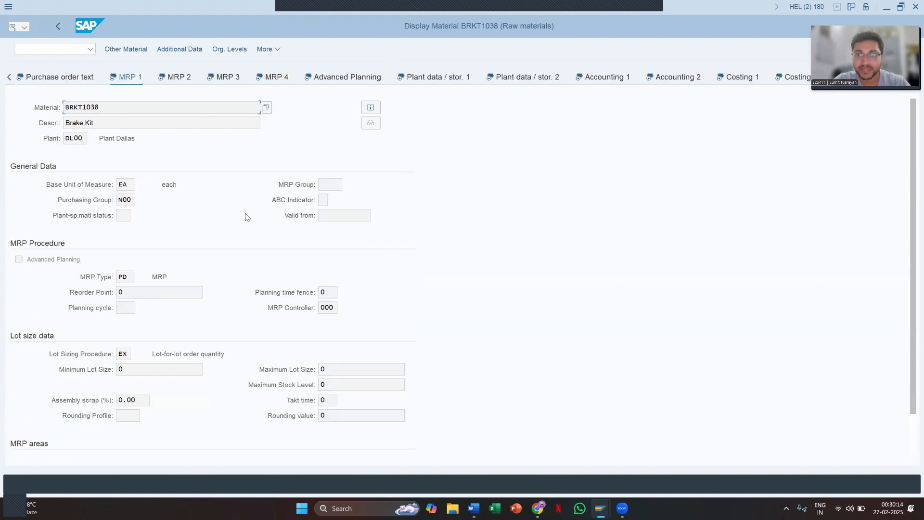
left_click(185, 78)
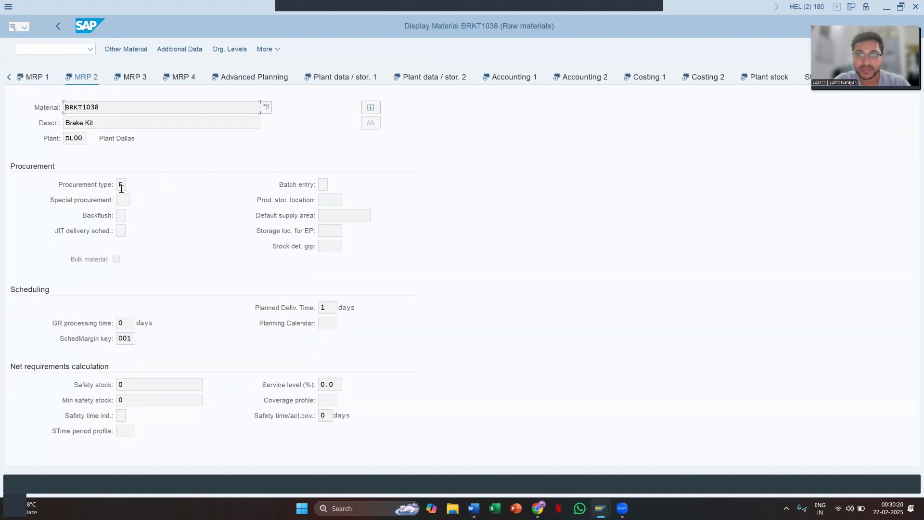
left_click(134, 79)
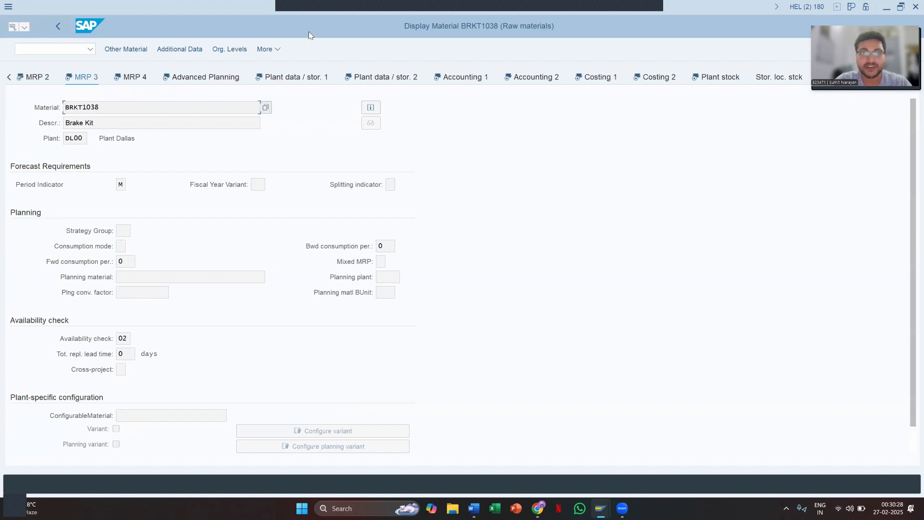
left_click(463, 78)
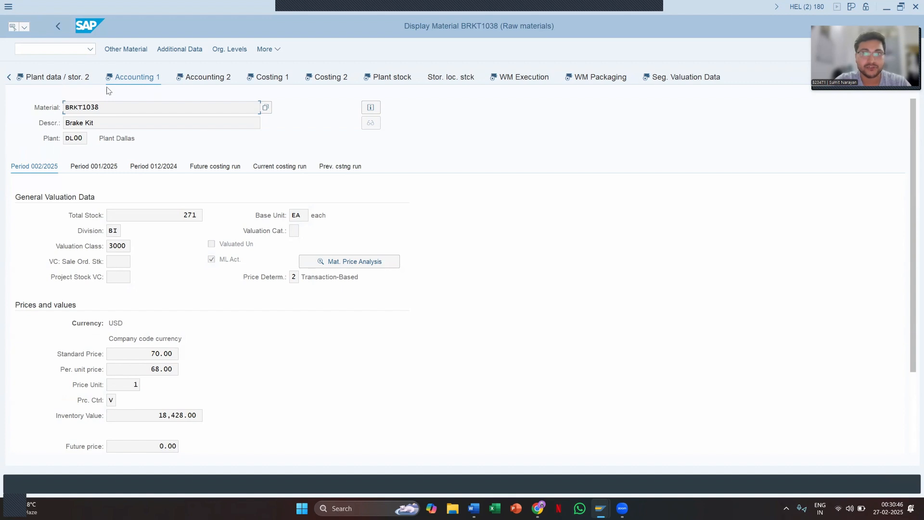
- Go back from the accounting data to the brake kit's MRP 2 view to examine its procurement settings
left_click(9, 77)
left_click(9, 77)
left_click(9, 77)
left_click(10, 77)
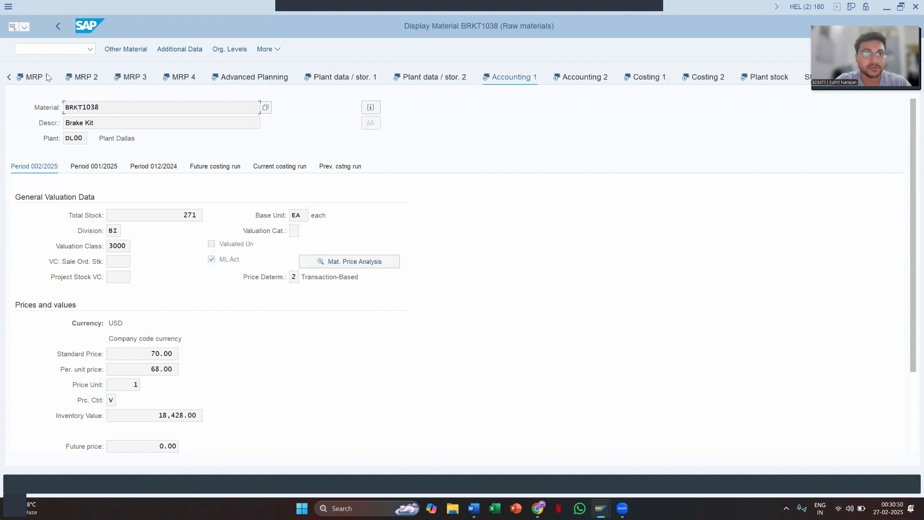
left_click(87, 80)
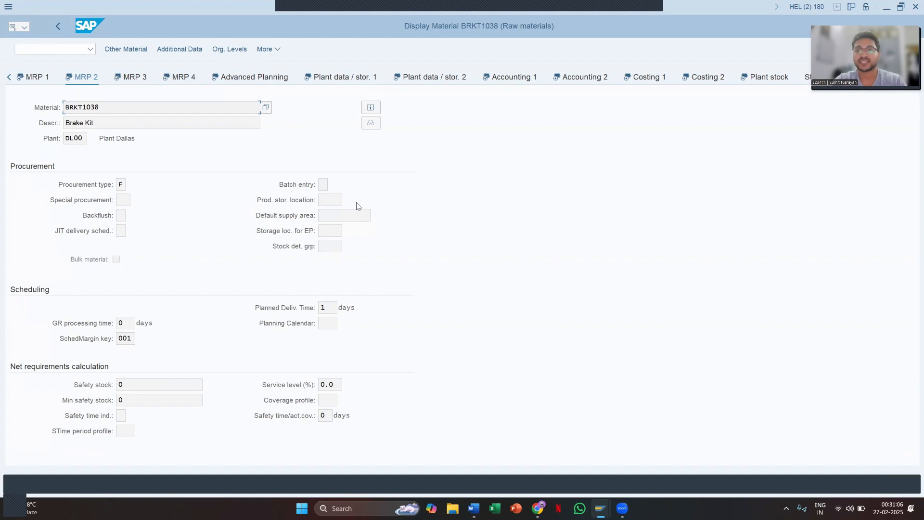
- Check the Procure To Stock Cycle slide in the Canva presentation in Chrome and return to SAP
left_click(537, 508)
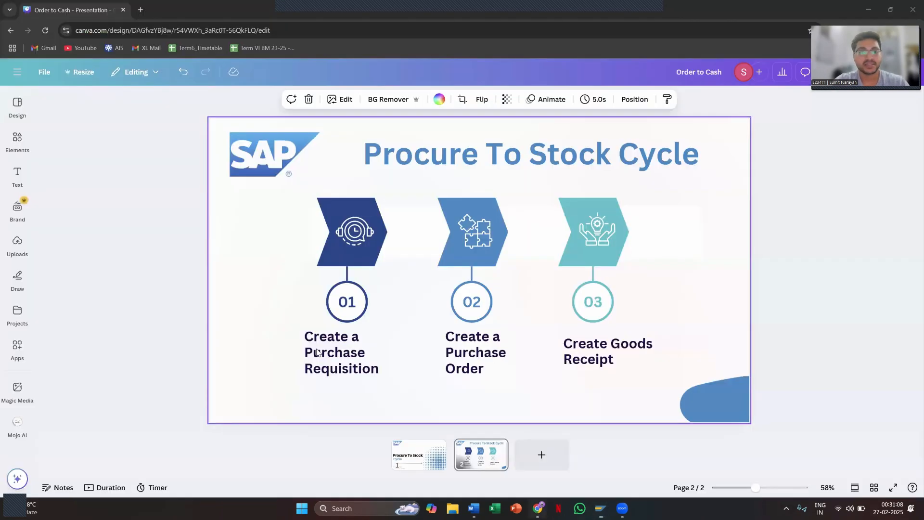
key("alt+Tab")
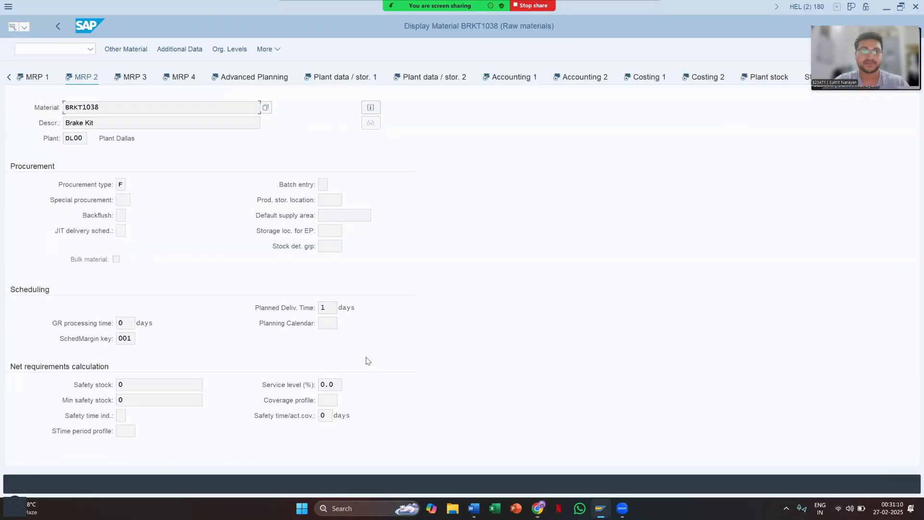
- Leave the material display and open the creation of a purchase requisition from the Logistics Materials Management purchasing functions
left_click(56, 28)
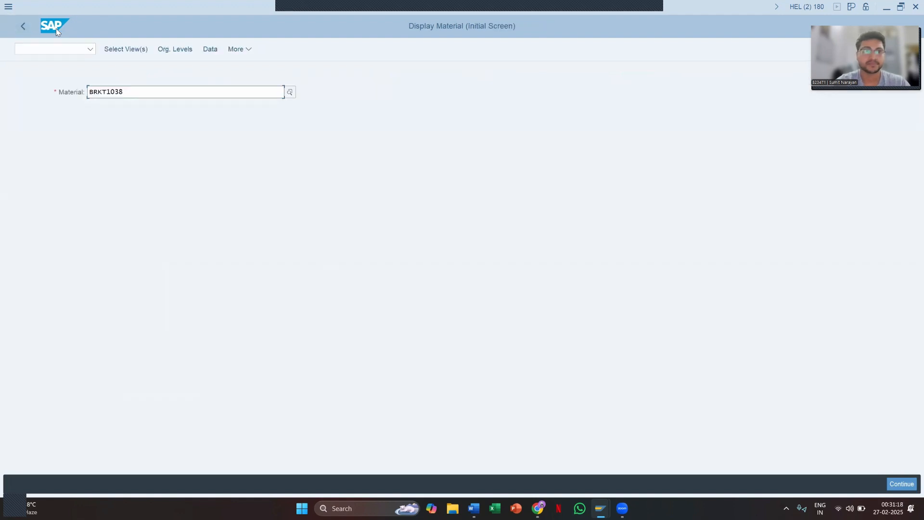
left_click(20, 30)
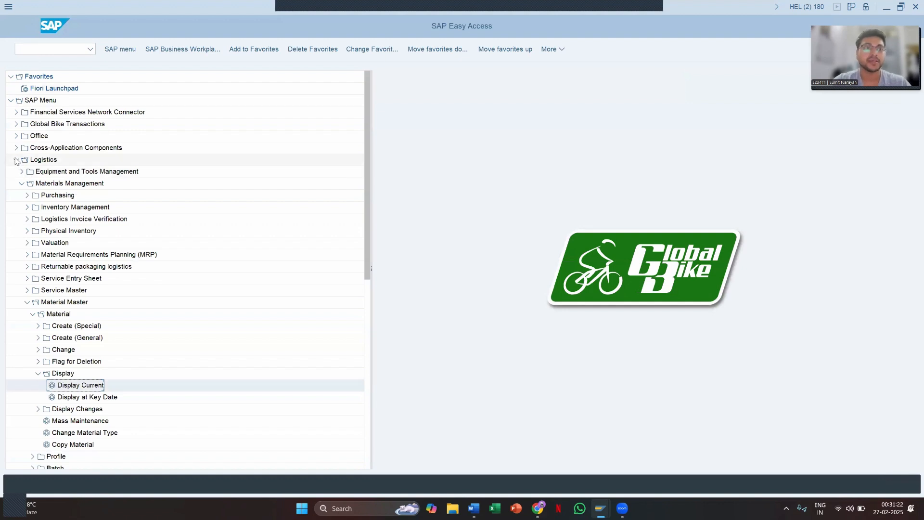
left_click(17, 160)
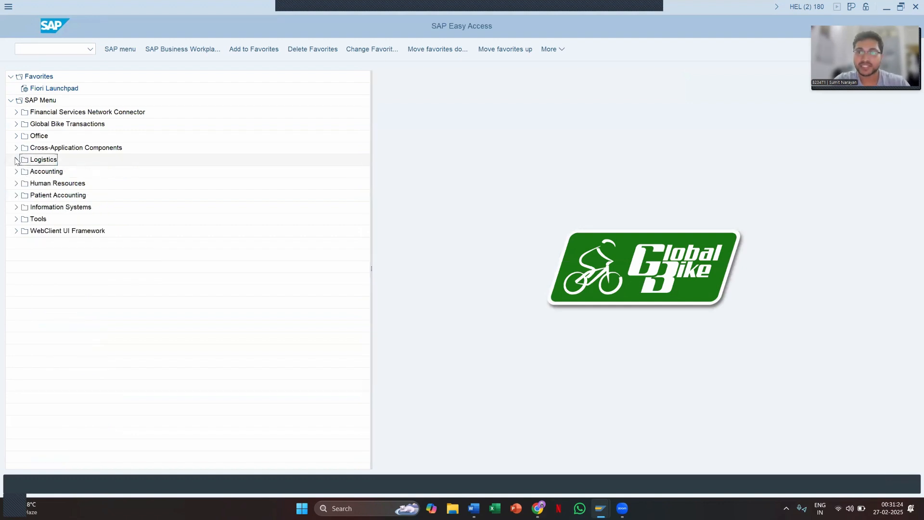
left_click(17, 159)
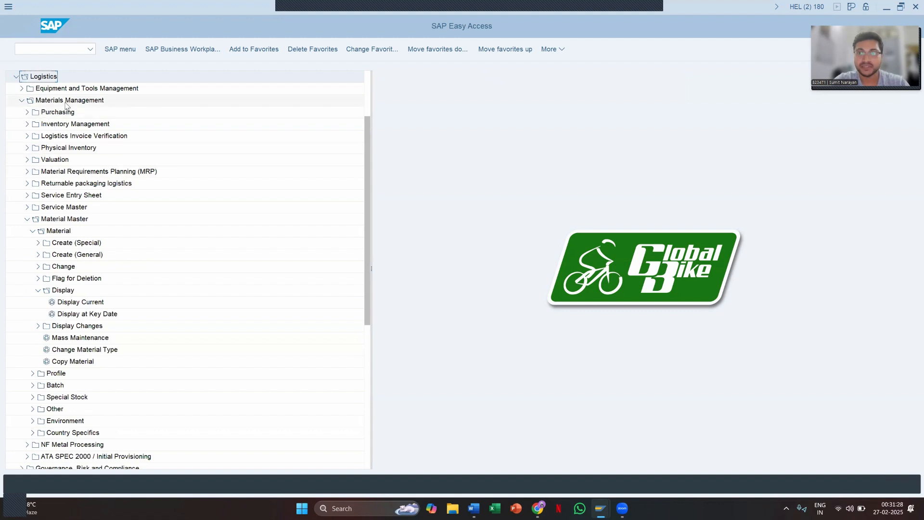
left_click(27, 219)
left_click(27, 112)
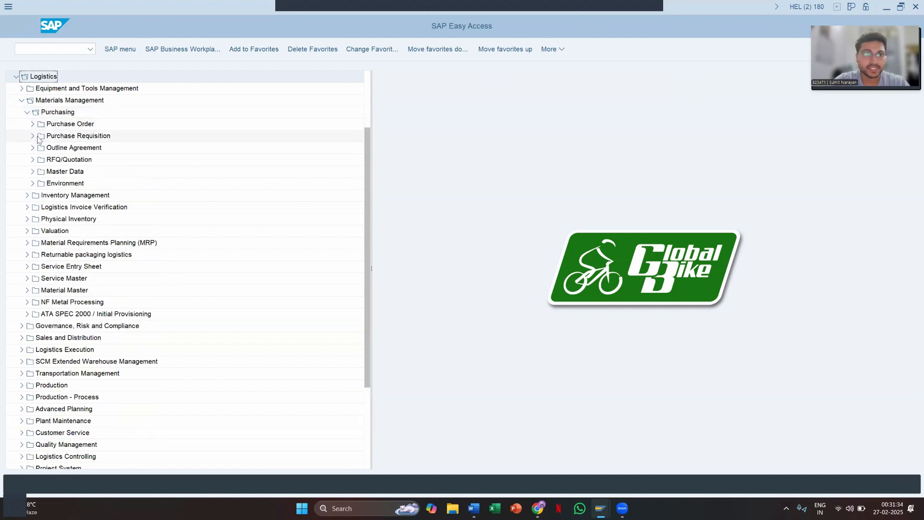
left_click(33, 136)
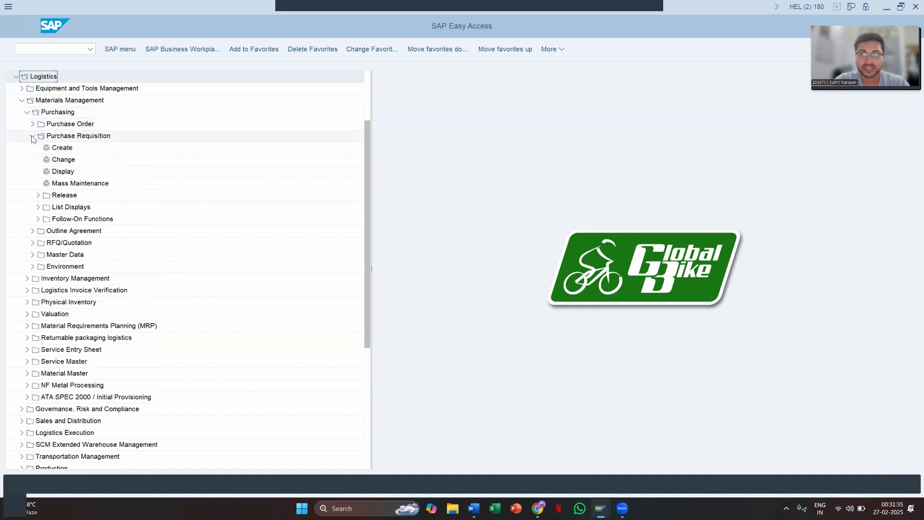
left_click(63, 149)
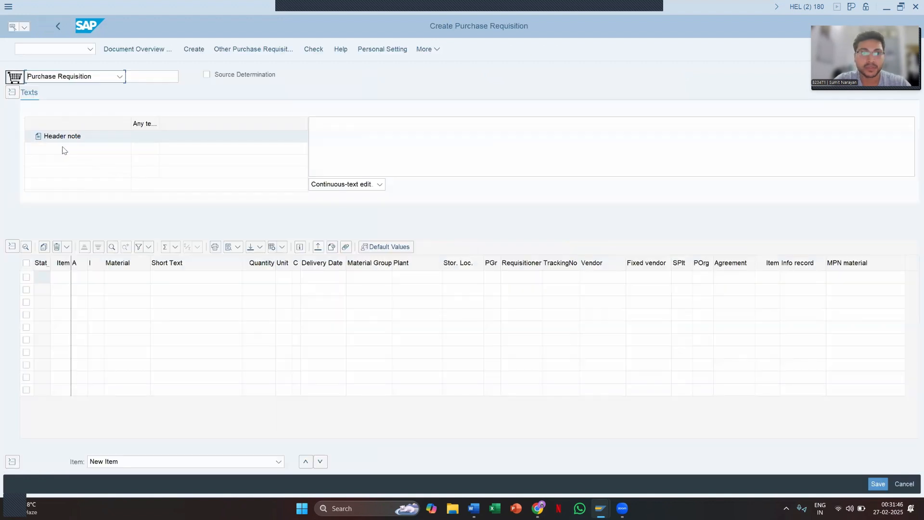
- Enter a requisition item for material BRKT1038 with quantity 100 and delivery date 02/26/2025
left_click(128, 282)
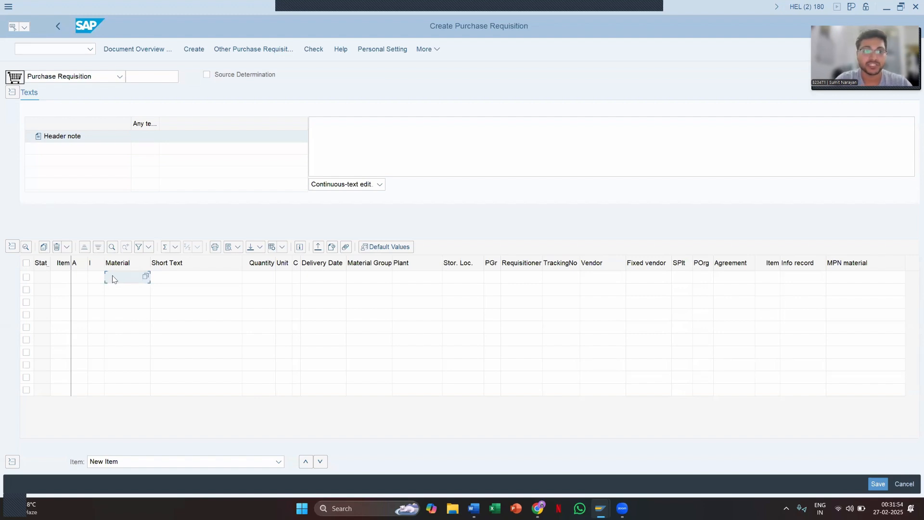
type("BB")
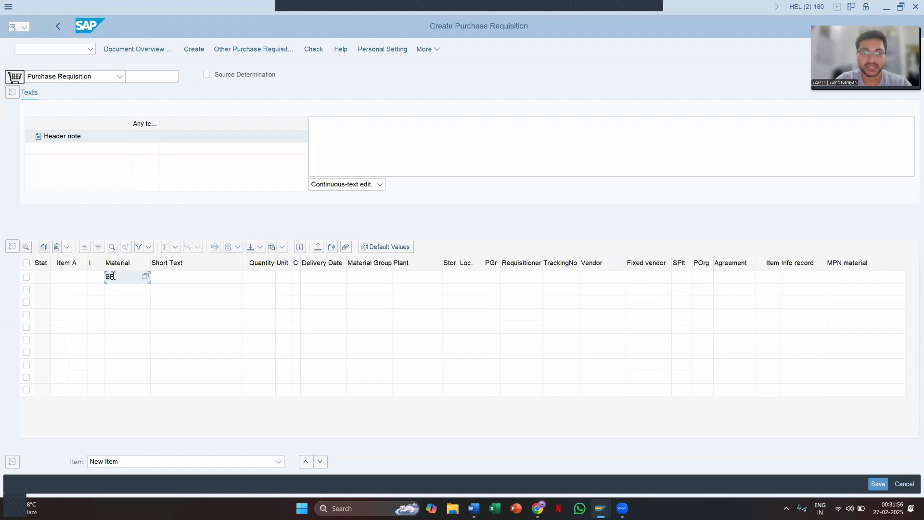
type("KT1038")
left_click(257, 277)
type("100")
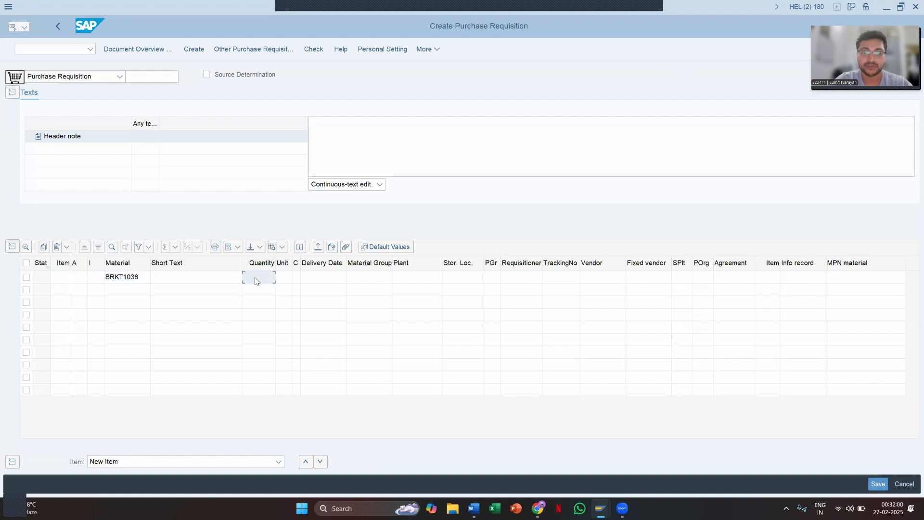
left_click(320, 277)
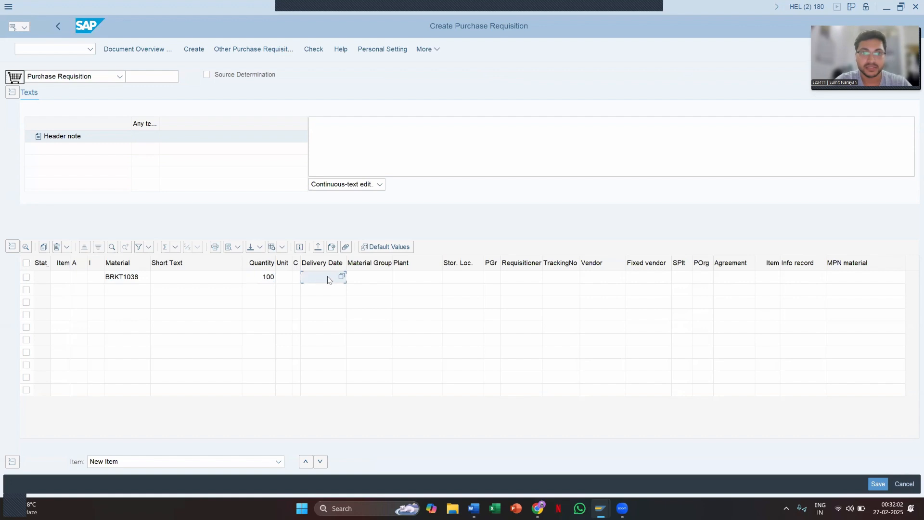
left_click(342, 277)
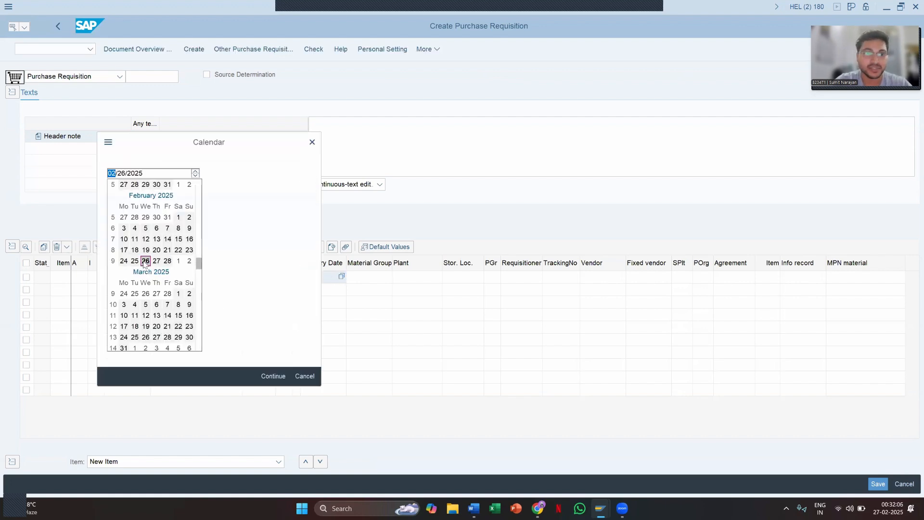
double_click(146, 264)
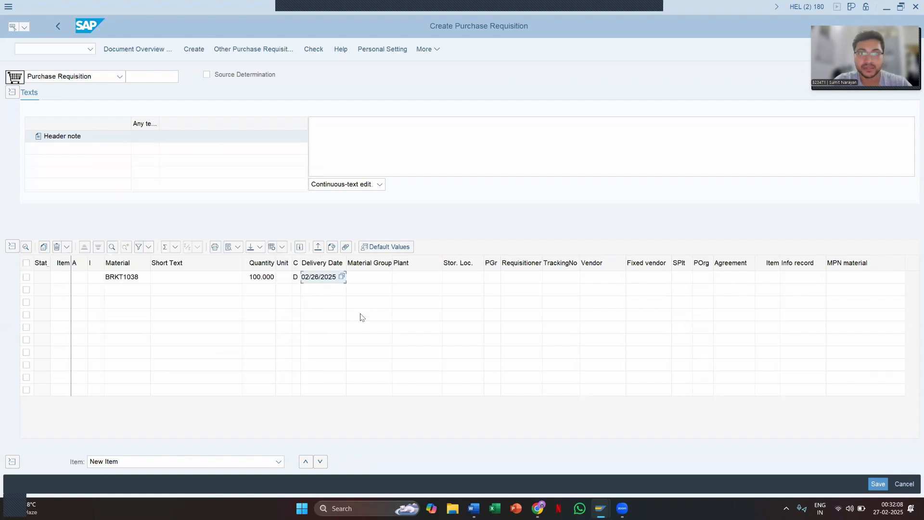
- Assign plant DL00 to the brake kit item and save the purchase requisition
left_click(408, 278)
type("DL00")
key("Return")
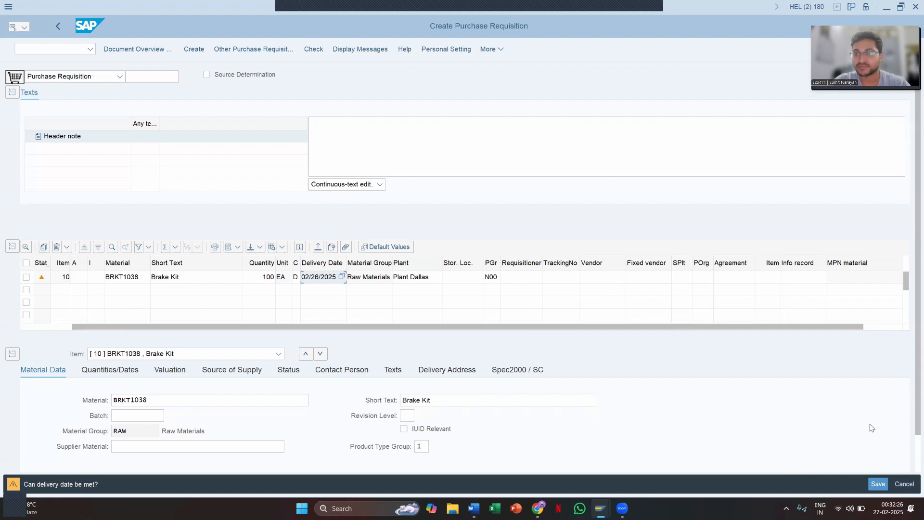
left_click(875, 484)
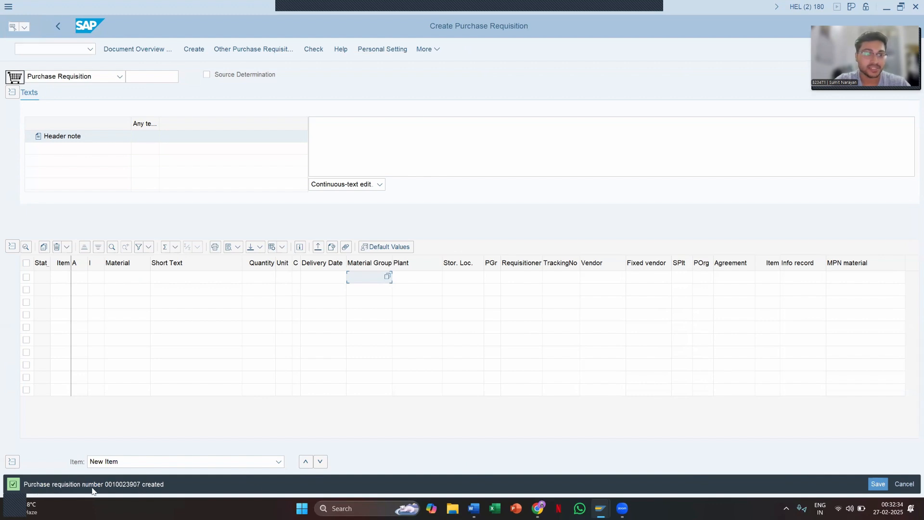
- Highlight the created requisition's number, check the Procure To Stock Cycle slide in Canva in Chrome, and return to SAP
double_click(121, 485)
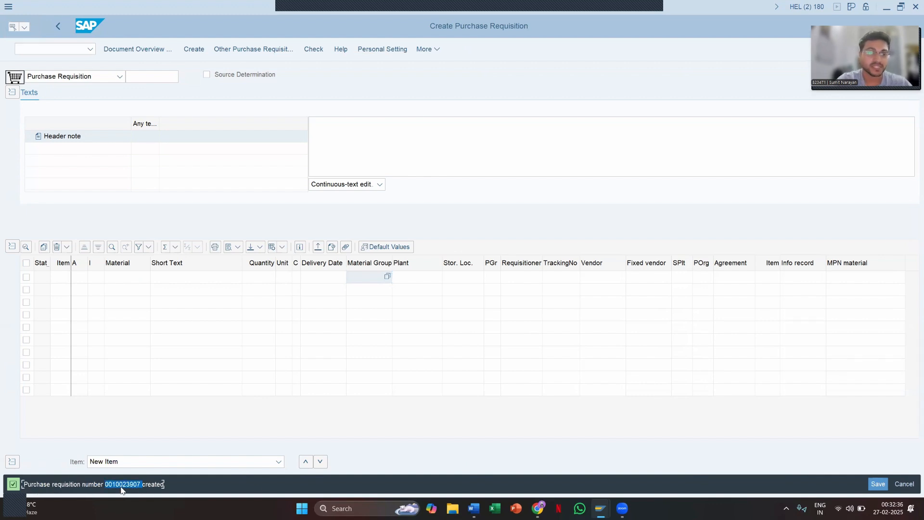
left_click(346, 423)
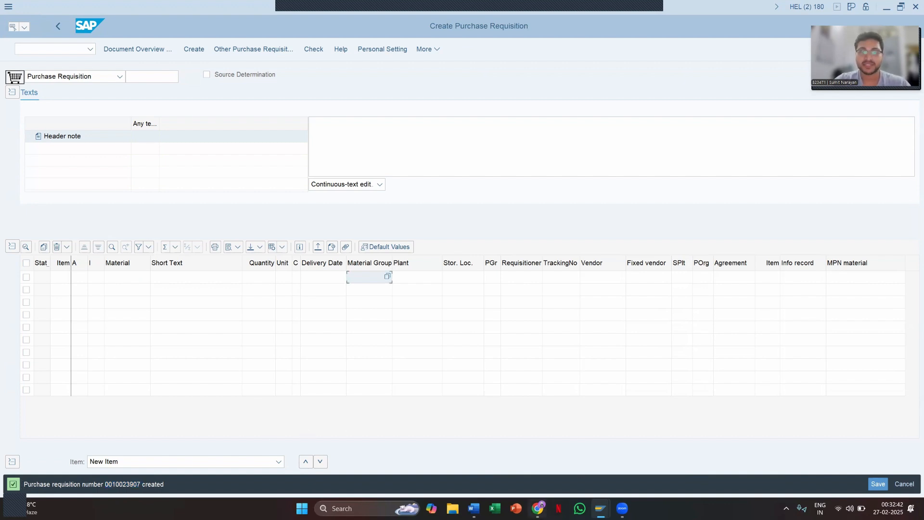
left_click(538, 508)
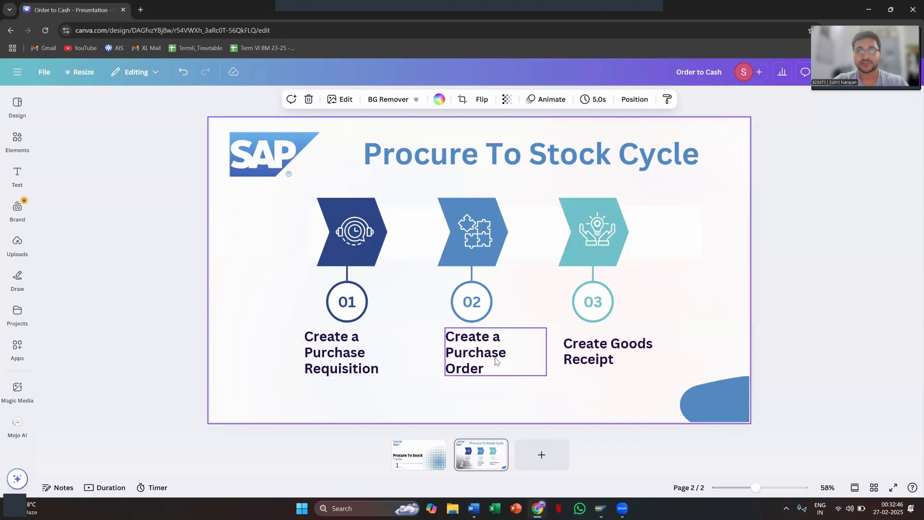
key("alt+Tab")
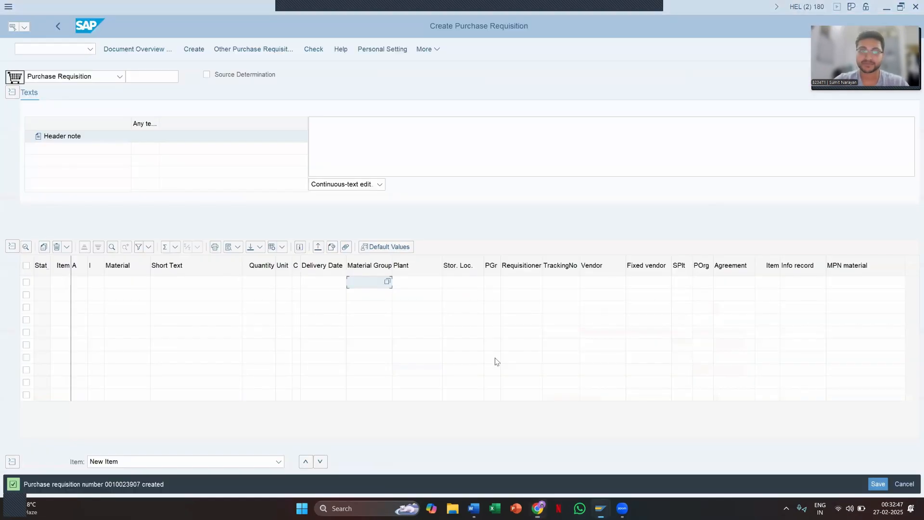
- Leave the requisition entry and open the Display (Current) function for vendors in the purchasing master data
left_click(59, 27)
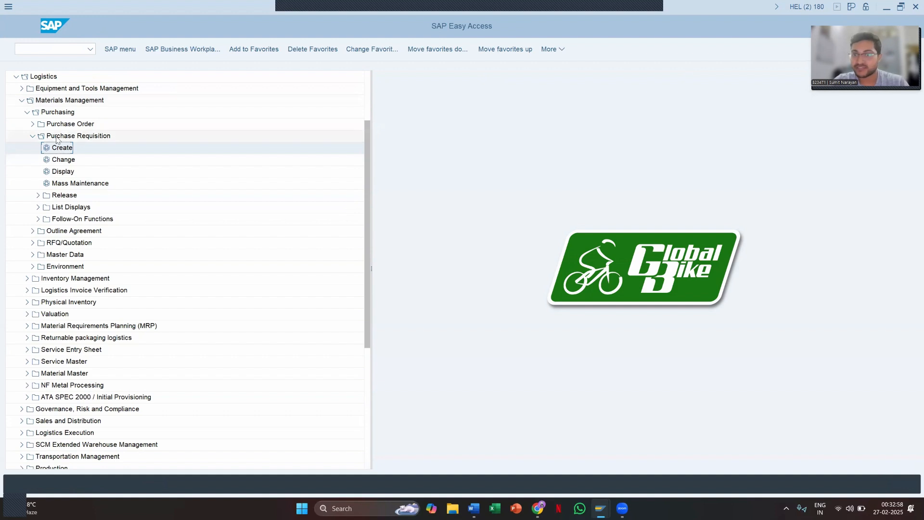
scroll(56, 139, "up", 1)
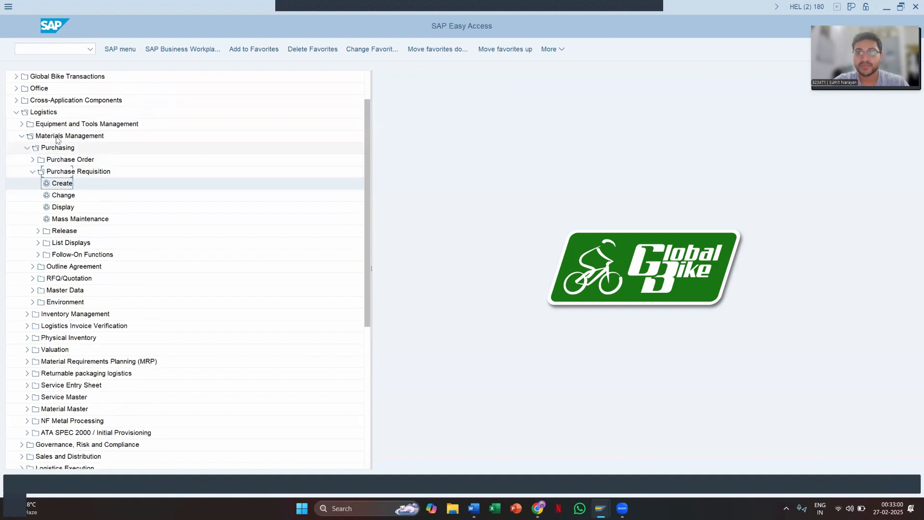
left_click(16, 113)
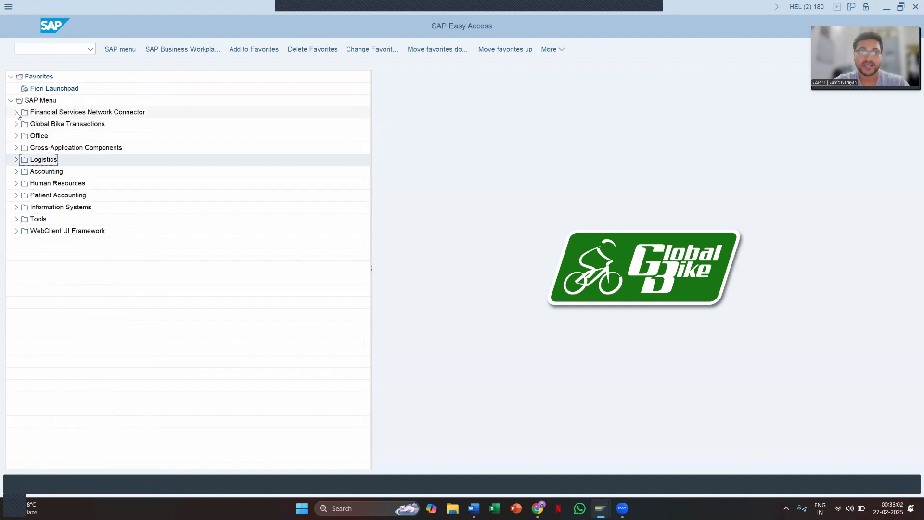
left_click(17, 160)
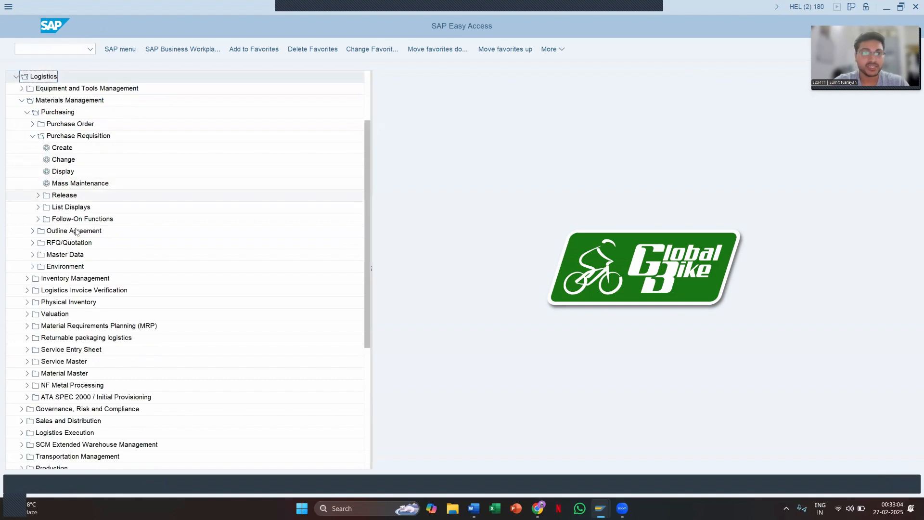
left_click(27, 112)
left_click(27, 112)
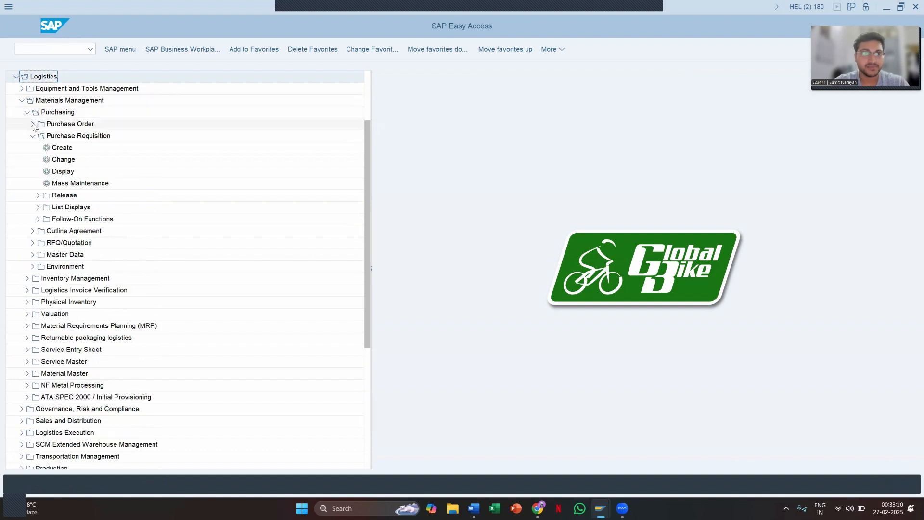
left_click(32, 255)
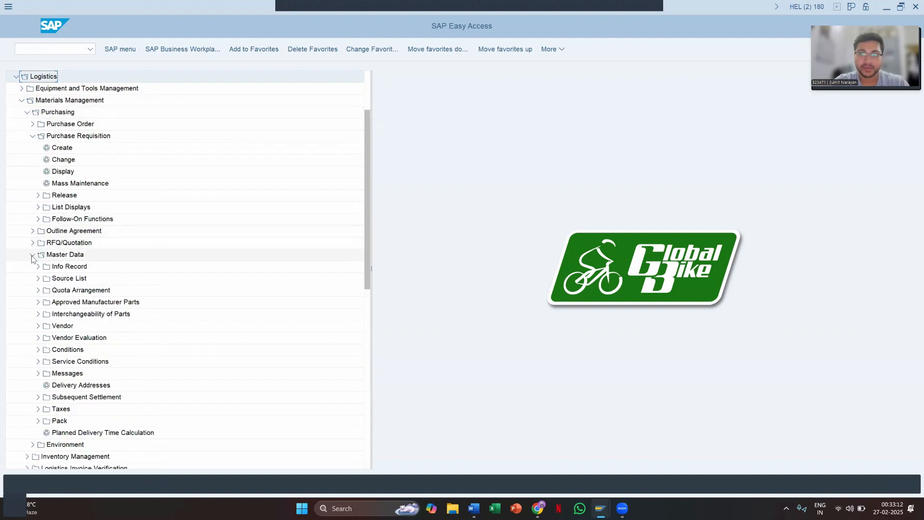
left_click(38, 326)
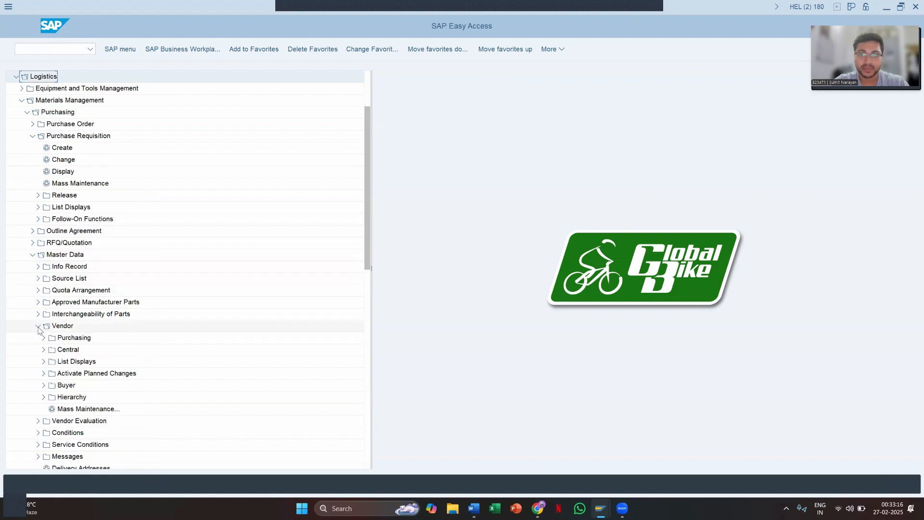
left_click(43, 338)
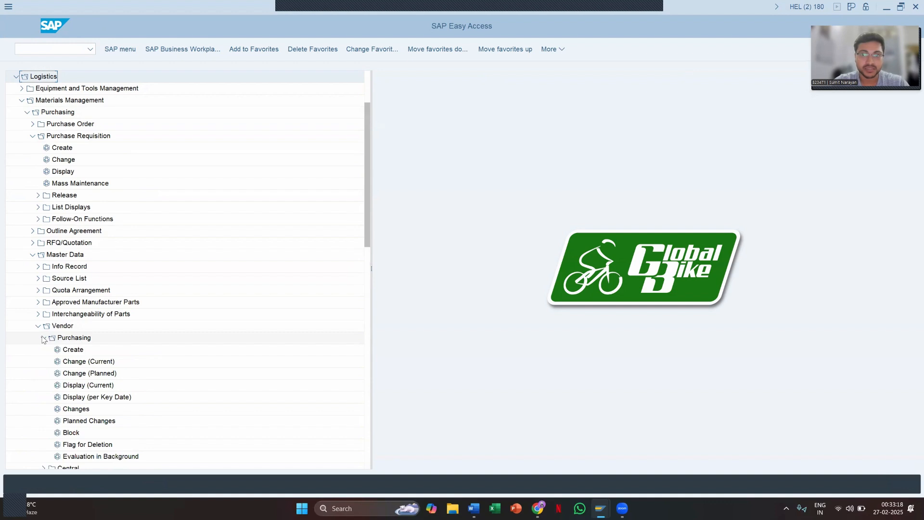
double_click(87, 385)
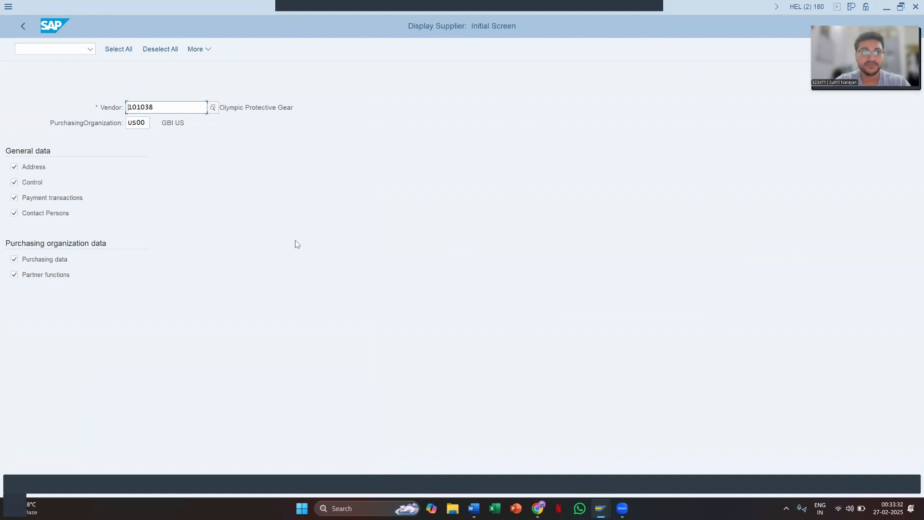
- Display supplier Olympic Protective Gear for purchasing organization US00 and review its data from Address through Payment Transactions and Status
left_click(145, 124)
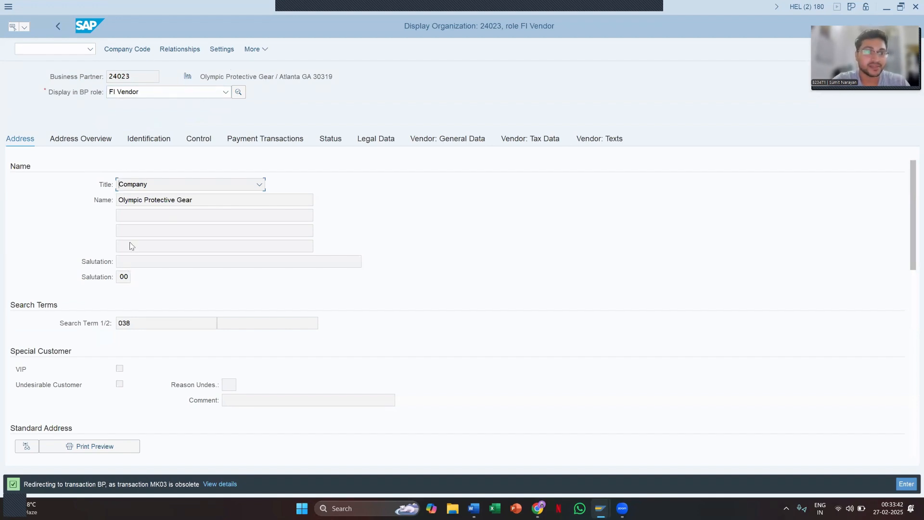
scroll(148, 337, "down", 4)
scroll(151, 336, "up", 4)
left_click(88, 144)
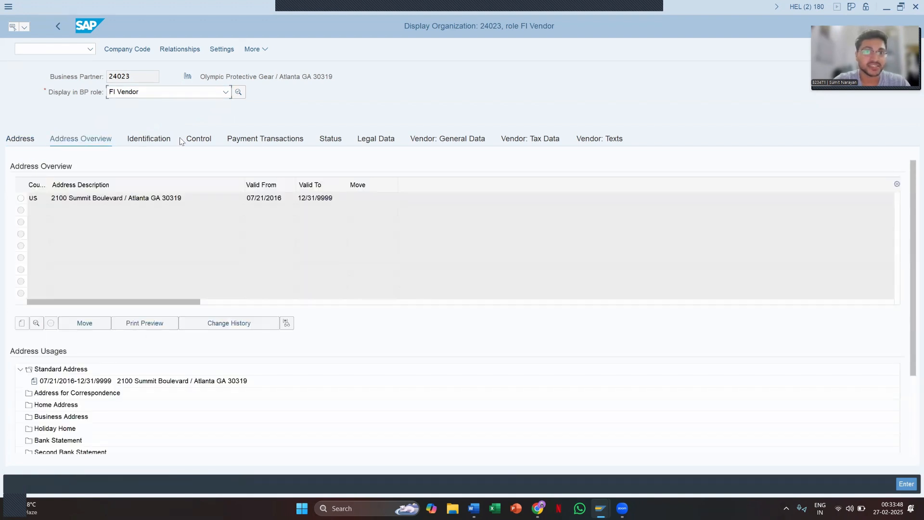
left_click(178, 139)
left_click(246, 139)
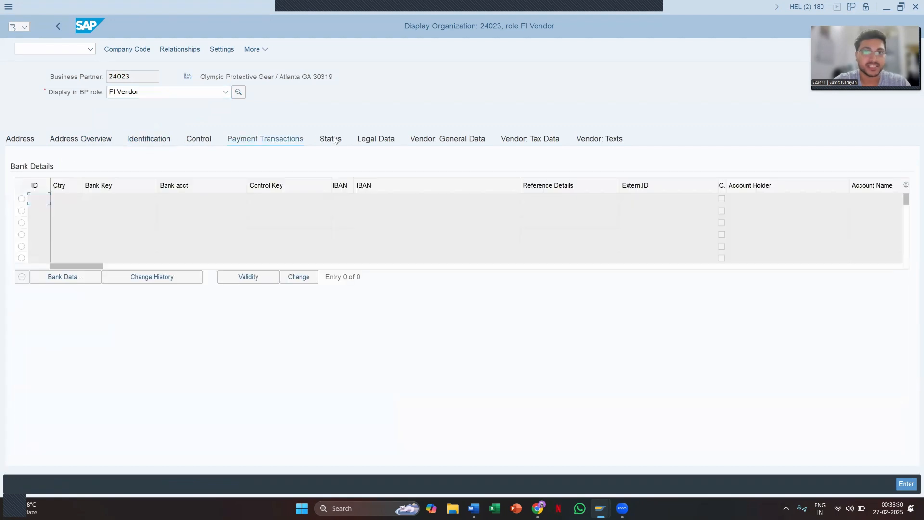
left_click(332, 139)
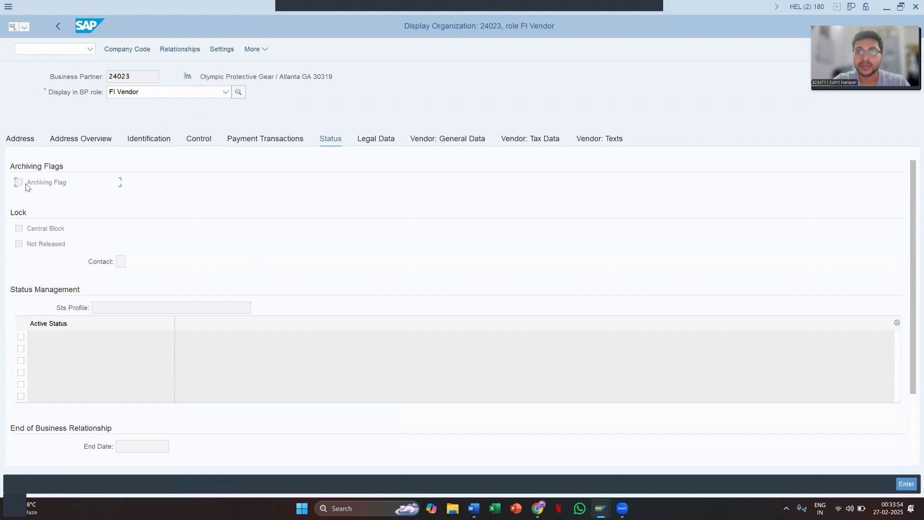
- Leave the supplier record and open the display of purchasing info records in the purchasing master data
left_click(59, 27)
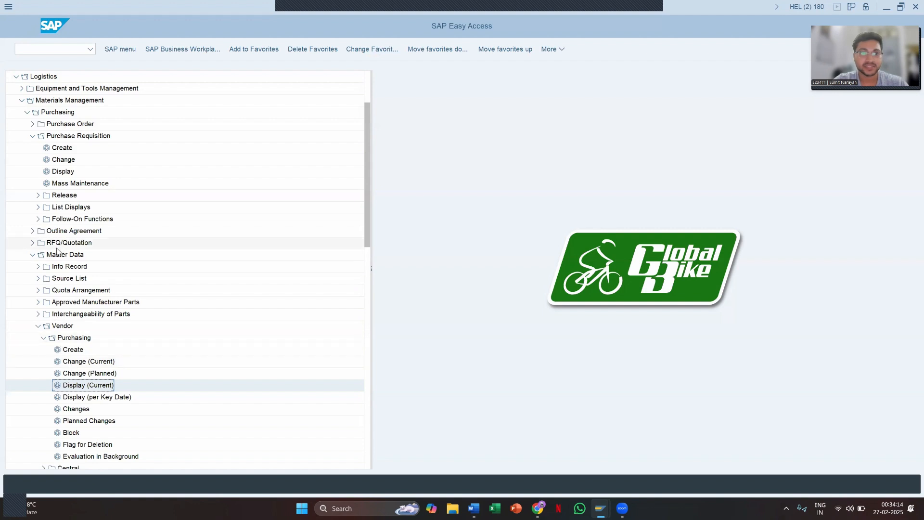
left_click(38, 267)
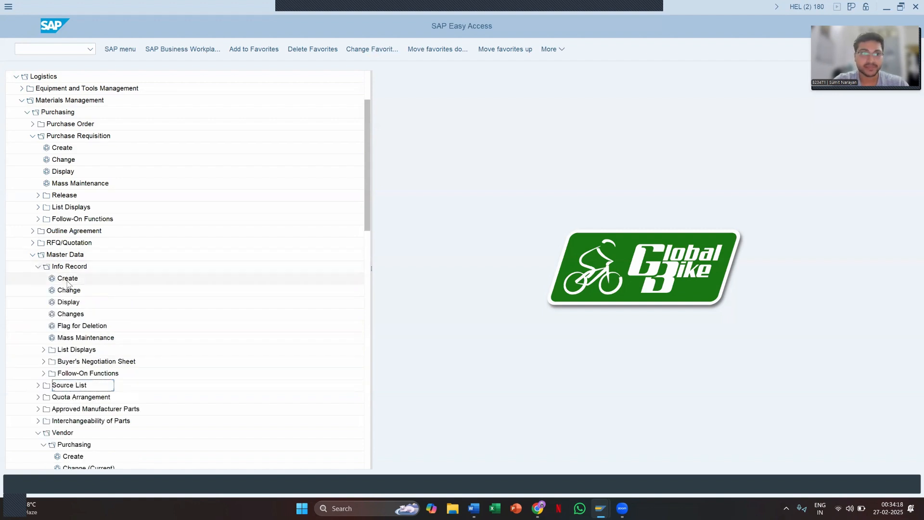
double_click(72, 302)
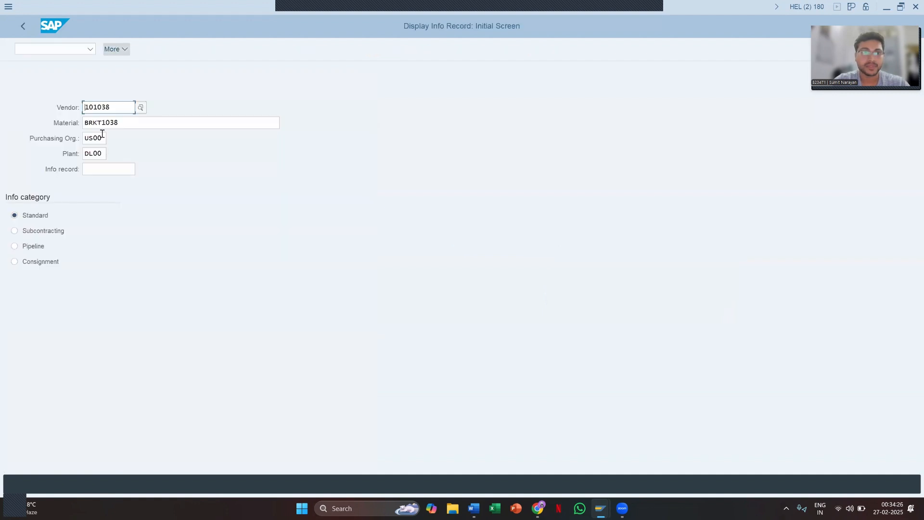
- Display the info record for supplier Olympic Protective Gear, material BRKT1038, purchasing organization US00 and plant DL00, and return to the main menu
key("Return")
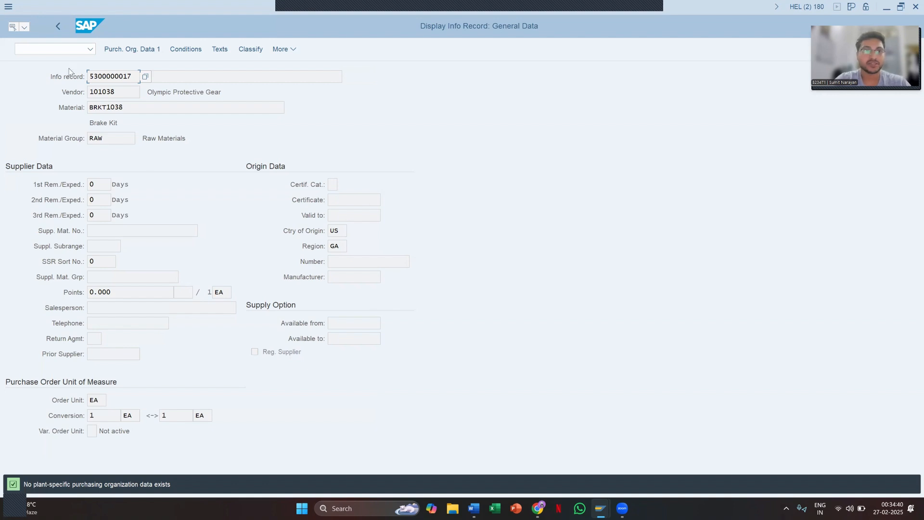
left_click(57, 27)
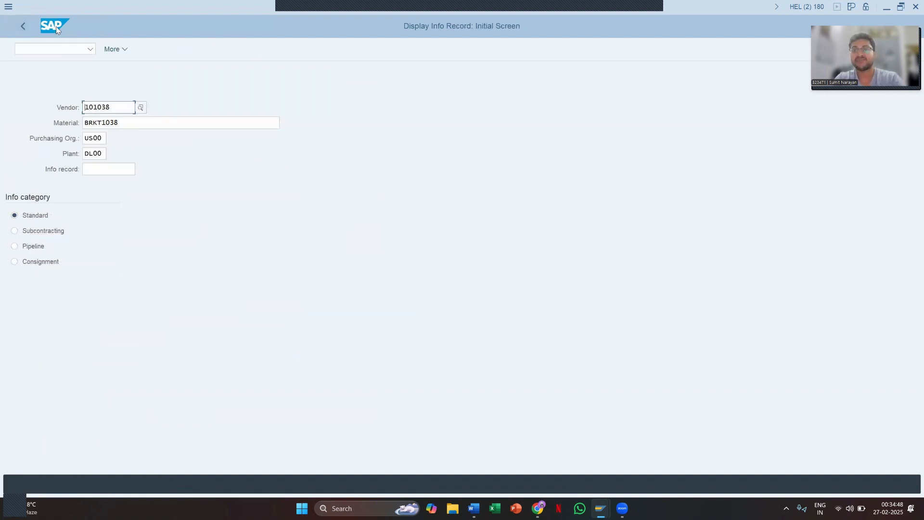
left_click(24, 26)
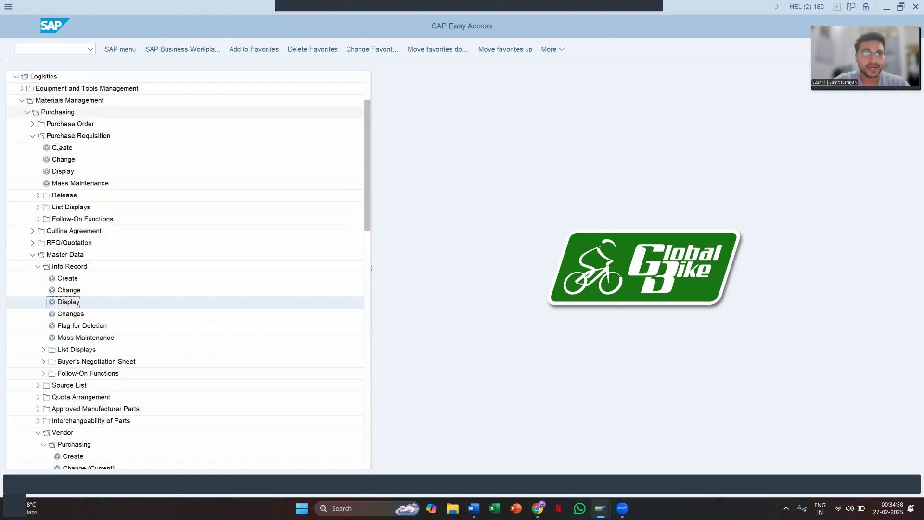
- Collapse the master data folders and open Assign and Process among the follow-on functions of purchase requisitions
left_click(32, 135)
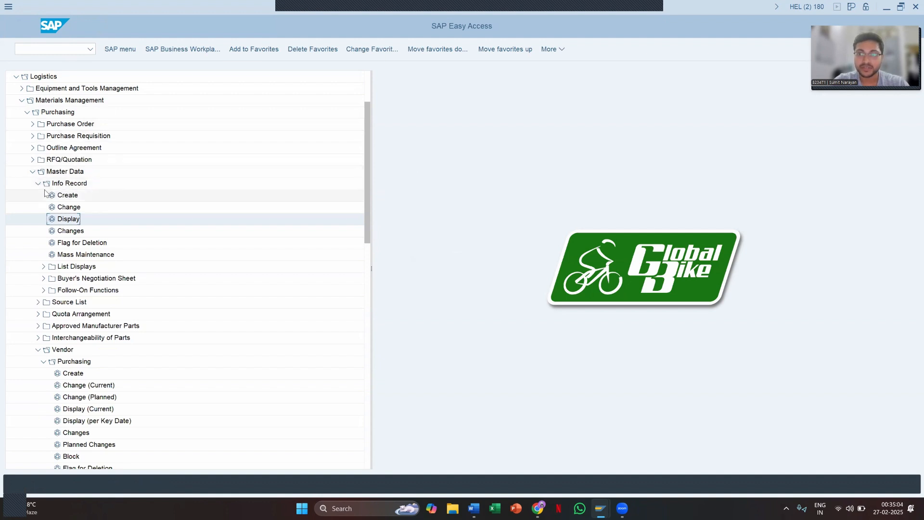
left_click(33, 172)
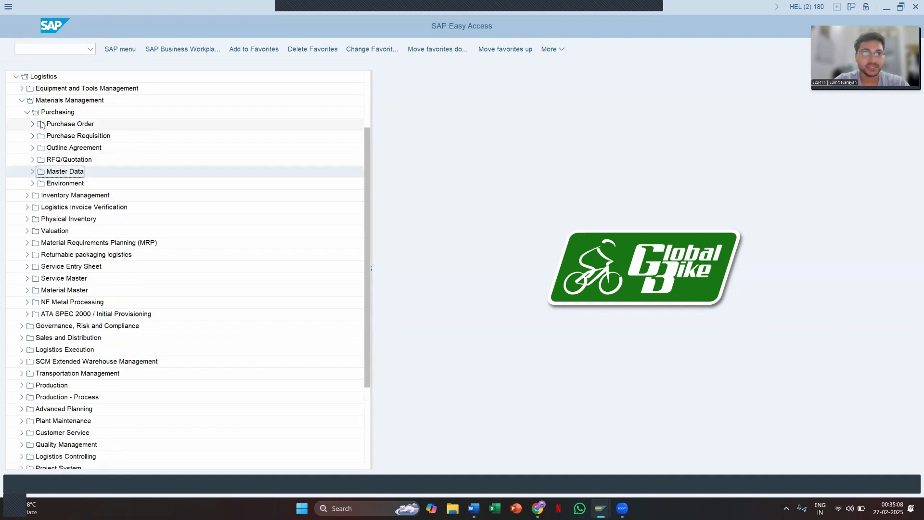
left_click(33, 136)
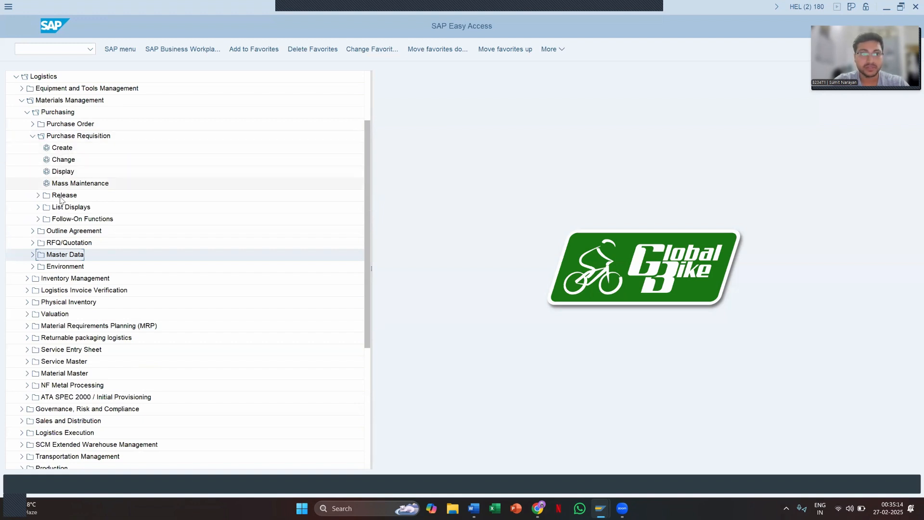
left_click(38, 219)
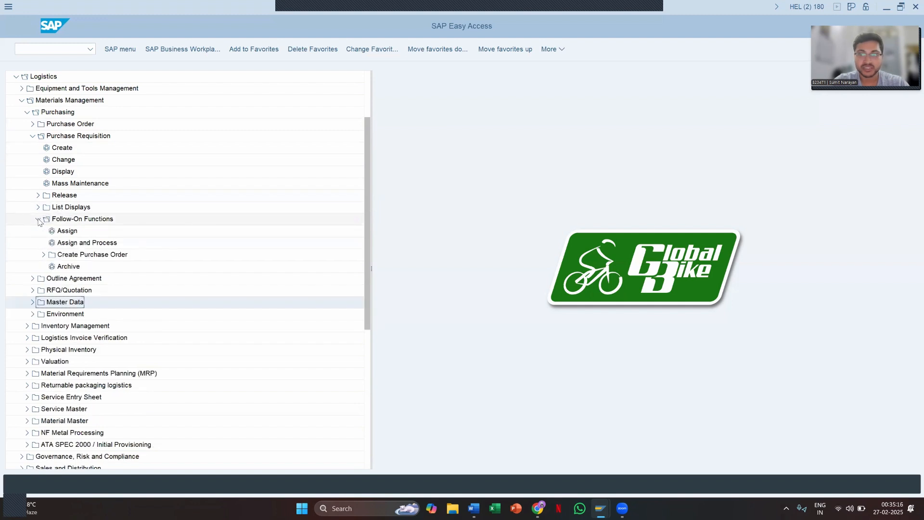
double_click(74, 243)
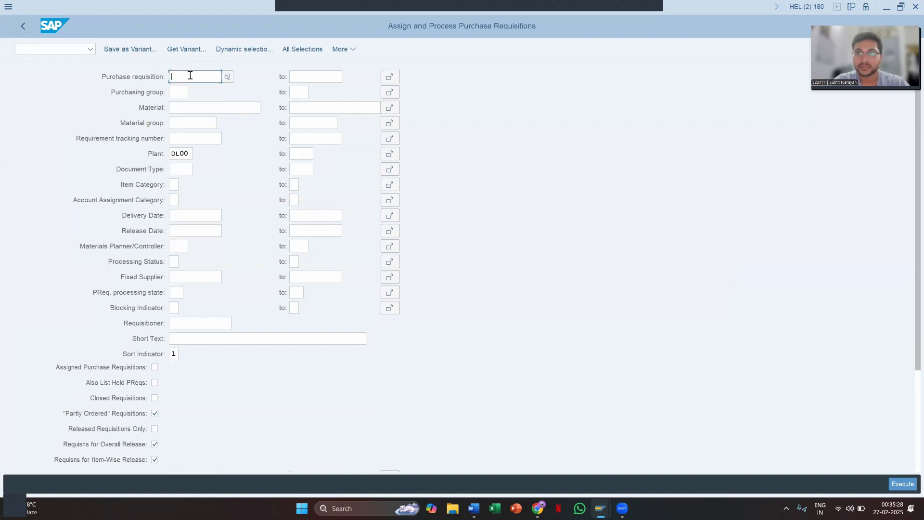
- List requisitions for material BRKT1038 in plant DL00, including assigned, held and closed ones, with the released-only option ticked
left_click(181, 108)
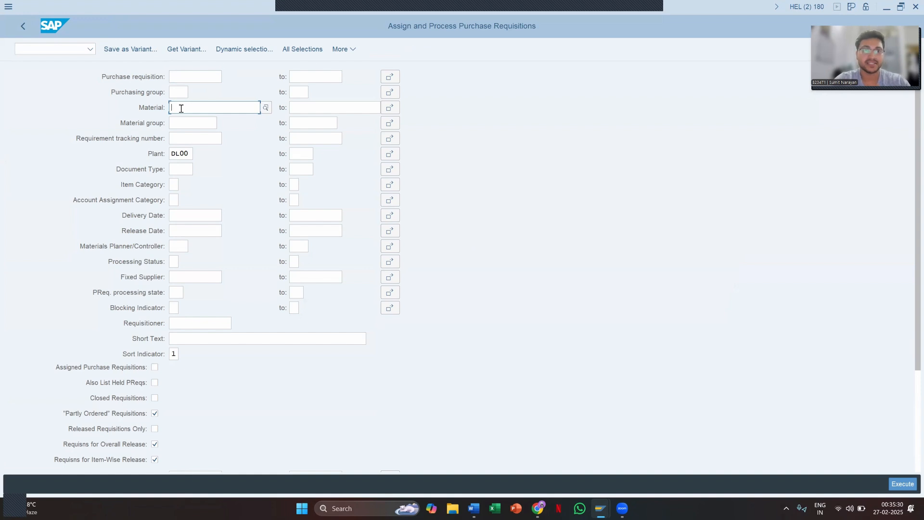
type("BRK")
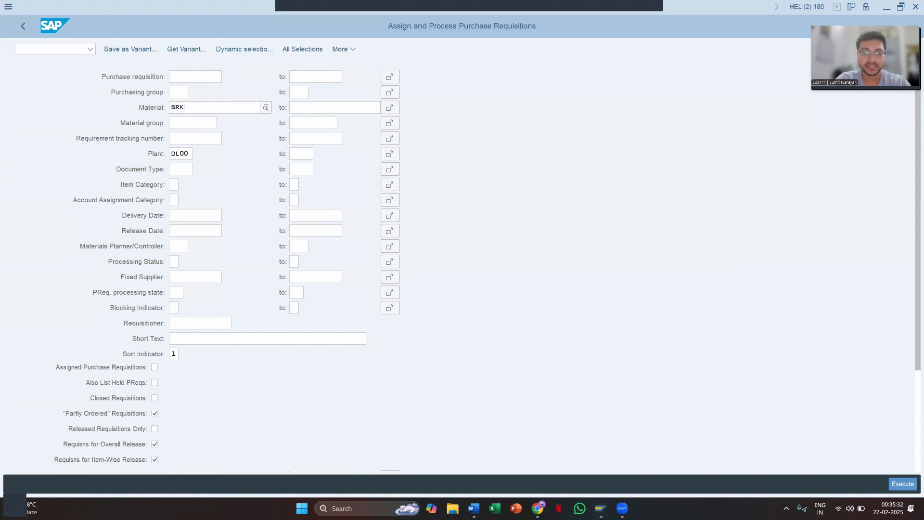
type("T1038")
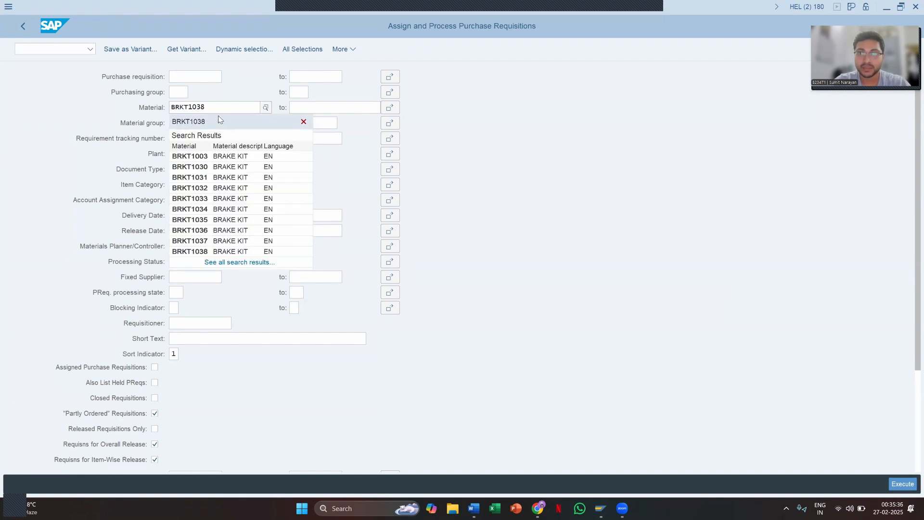
left_click(213, 122)
left_click(155, 367)
left_click(155, 382)
left_click(154, 398)
left_click(154, 428)
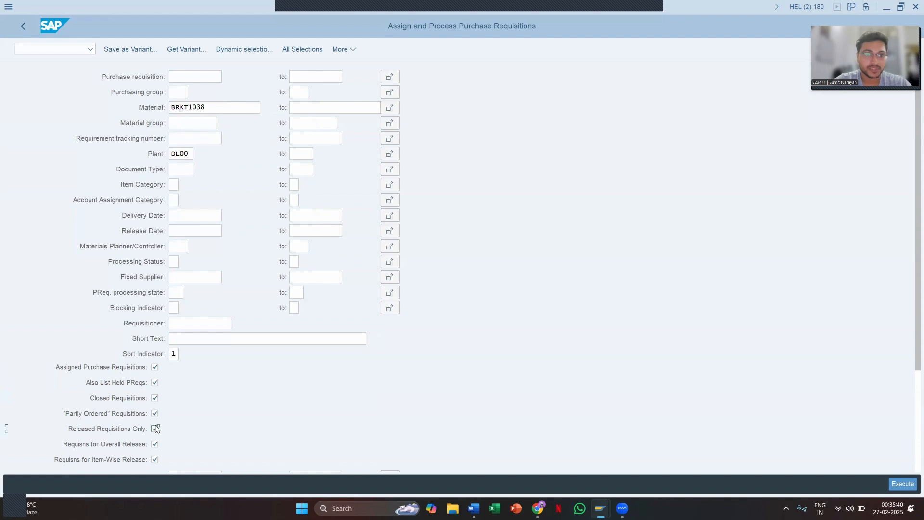
left_click(901, 484)
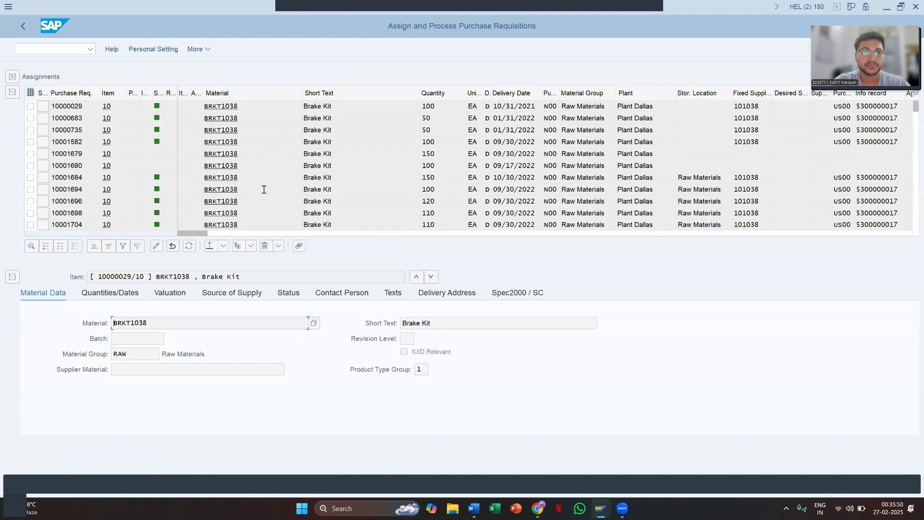
- Find the newly created requisition in the list by comparing its copied number, and select its row for 100 EA due 02/26/2025
scroll(263, 189, "down", 1)
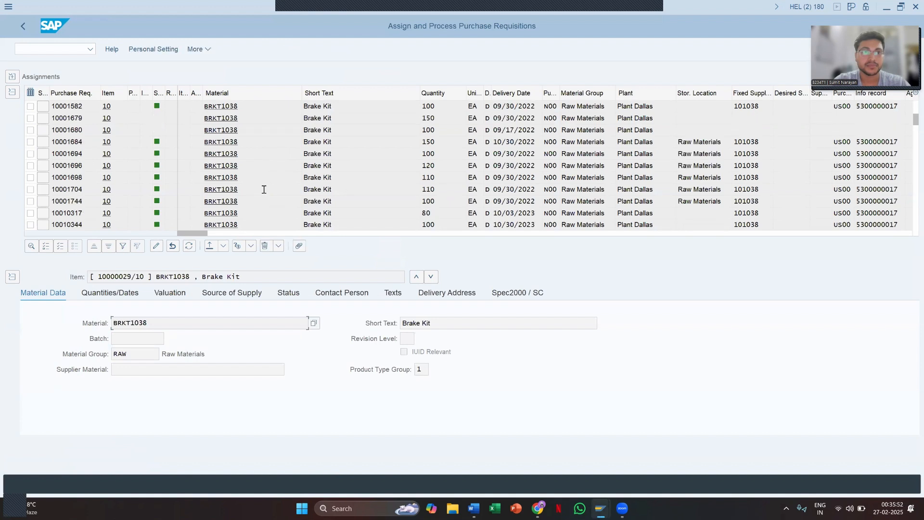
scroll(264, 189, "down", 1)
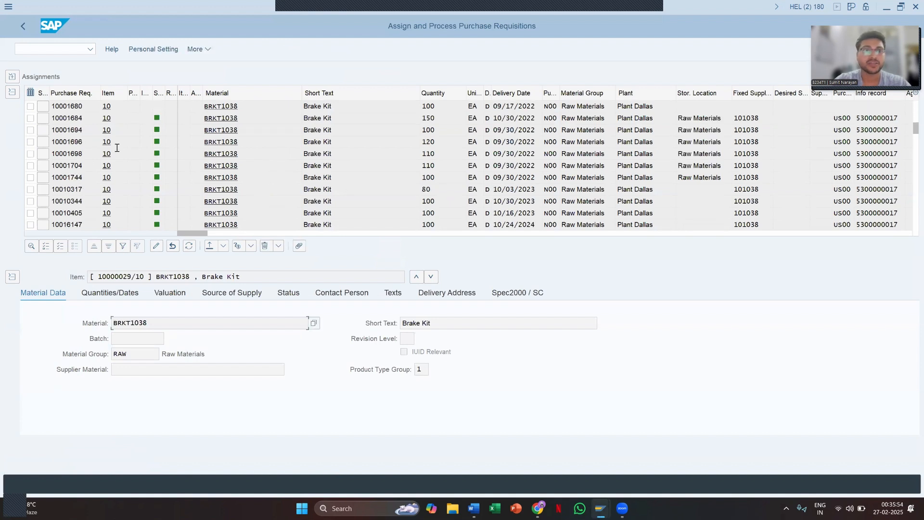
scroll(311, 197, "down", 1)
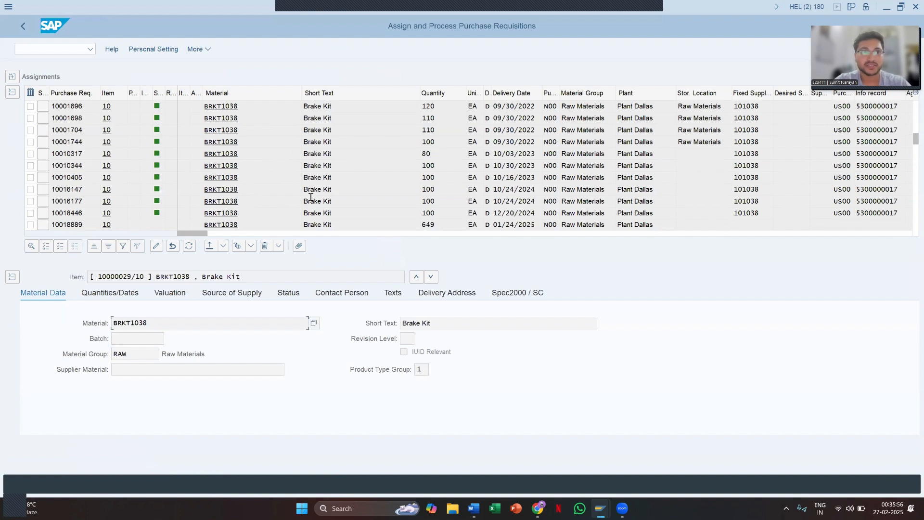
scroll(310, 198, "down", 4)
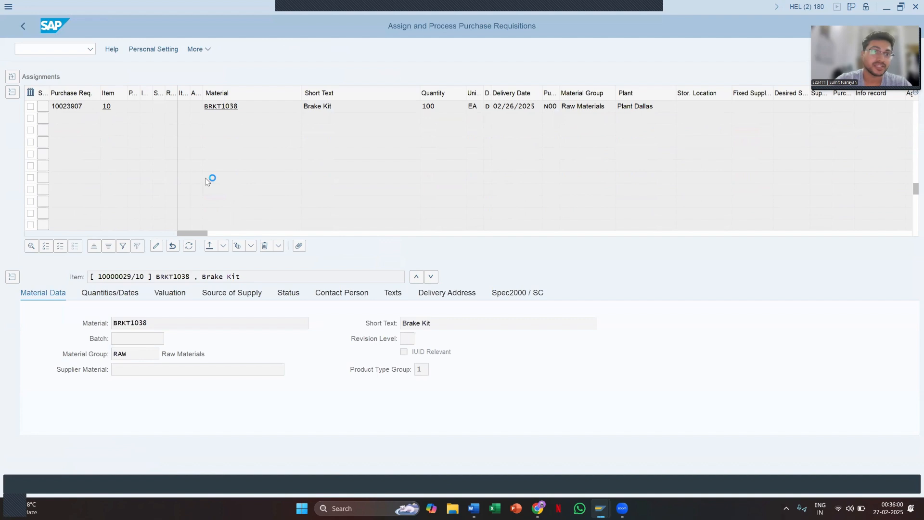
left_click(54, 50)
key("ctrl+v")
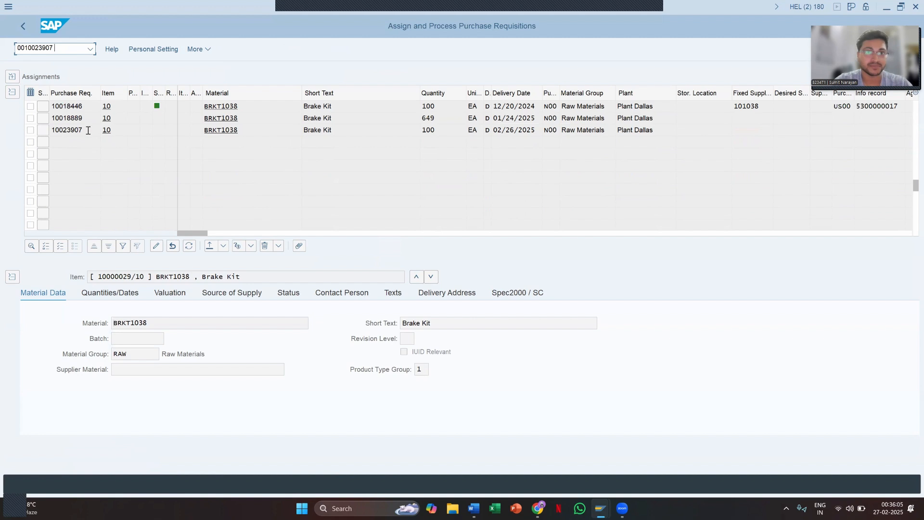
left_click(30, 130)
double_click(53, 48)
key("ctrl+c")
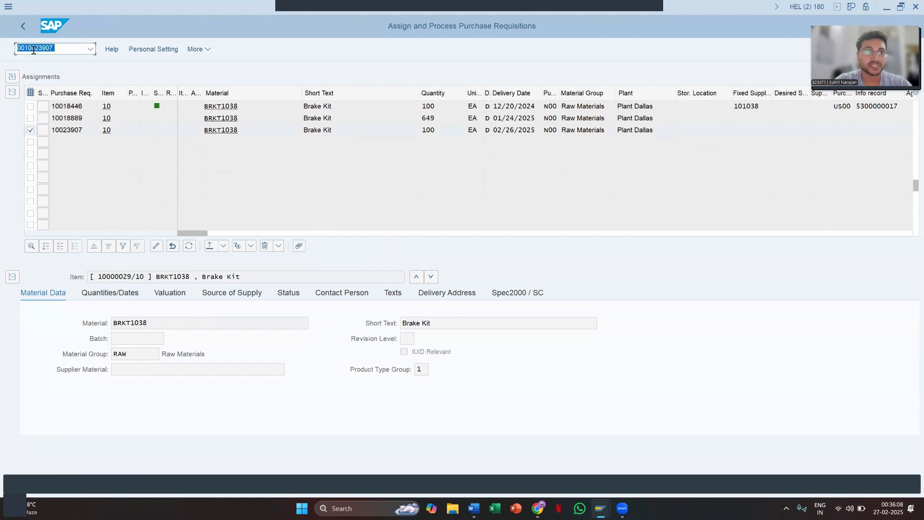
key("Delete")
left_click(31, 129)
left_click(30, 131)
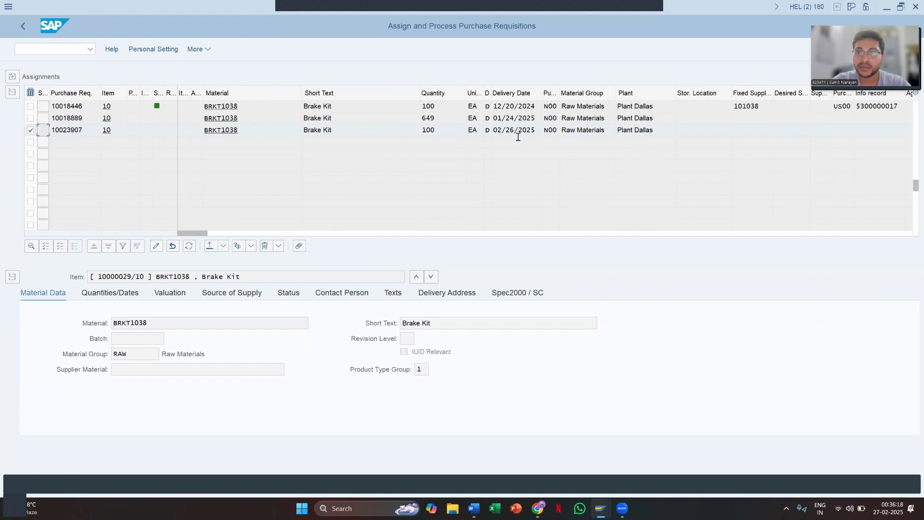
- Put the selected requisition item into edit mode and set its fixed supplier to Olympic Protective Gear
left_click(157, 246)
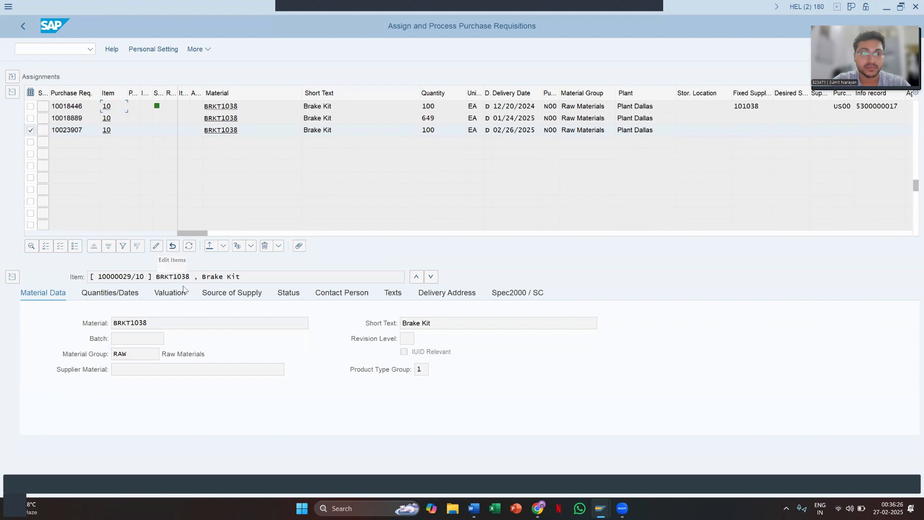
left_click(156, 247)
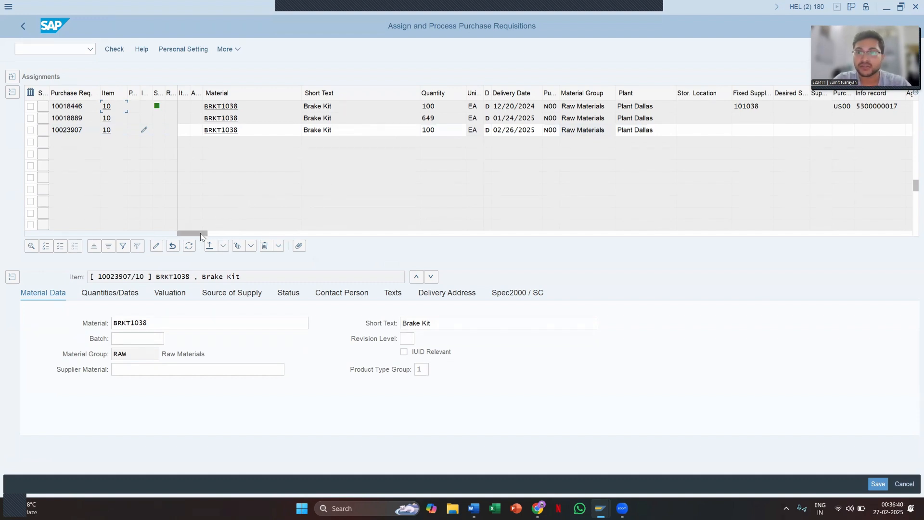
left_click_drag(200, 233, 218, 235)
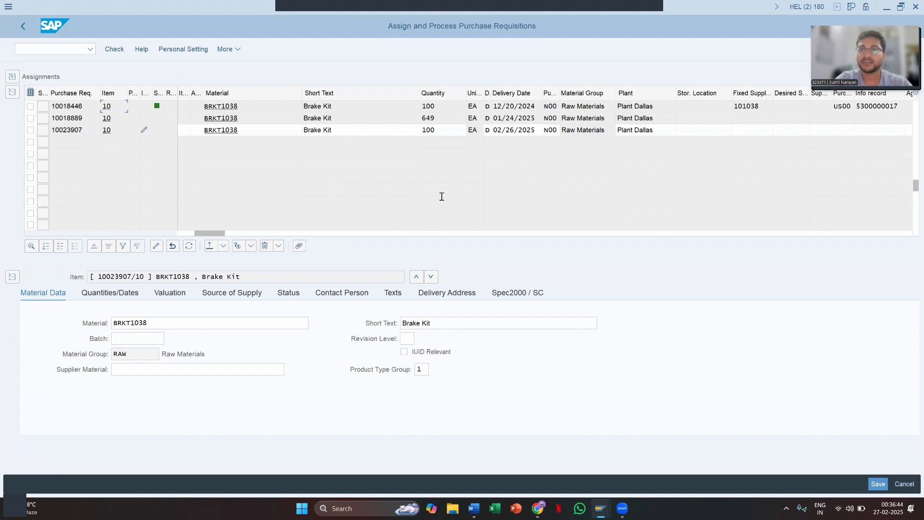
left_click(740, 130)
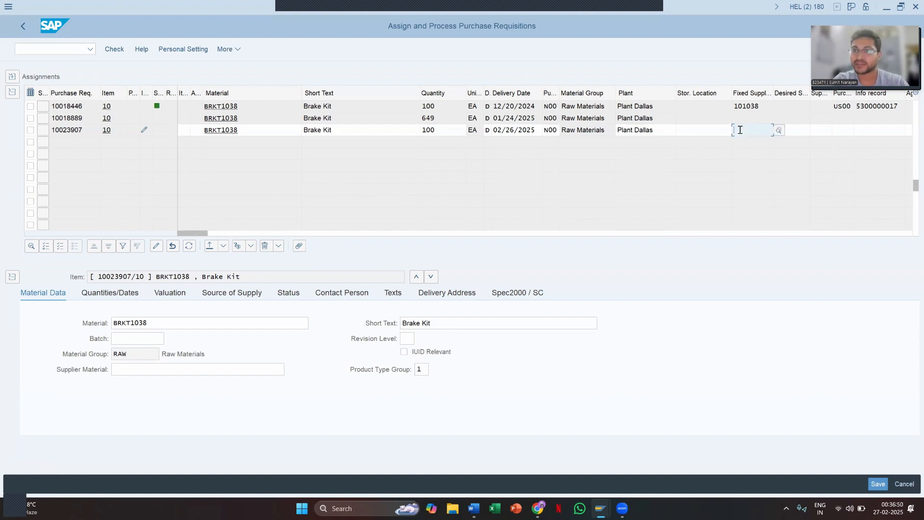
type("101038")
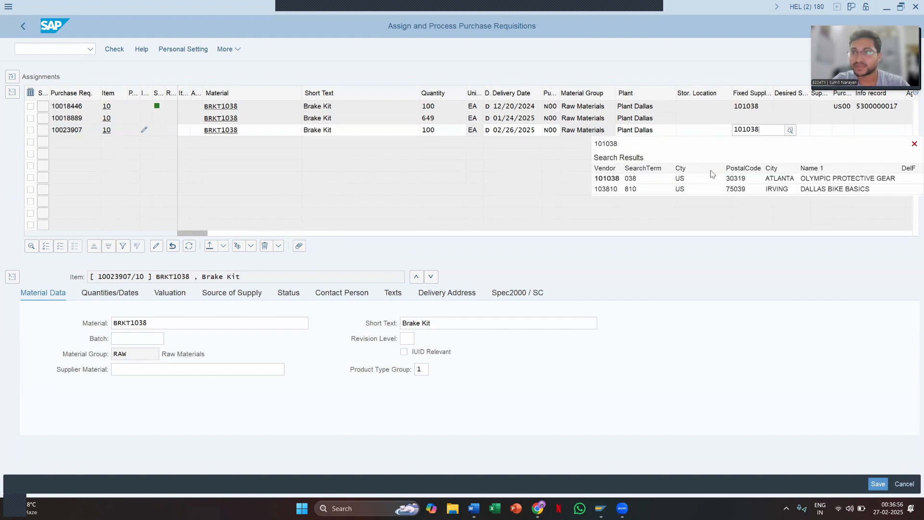
left_click(628, 145)
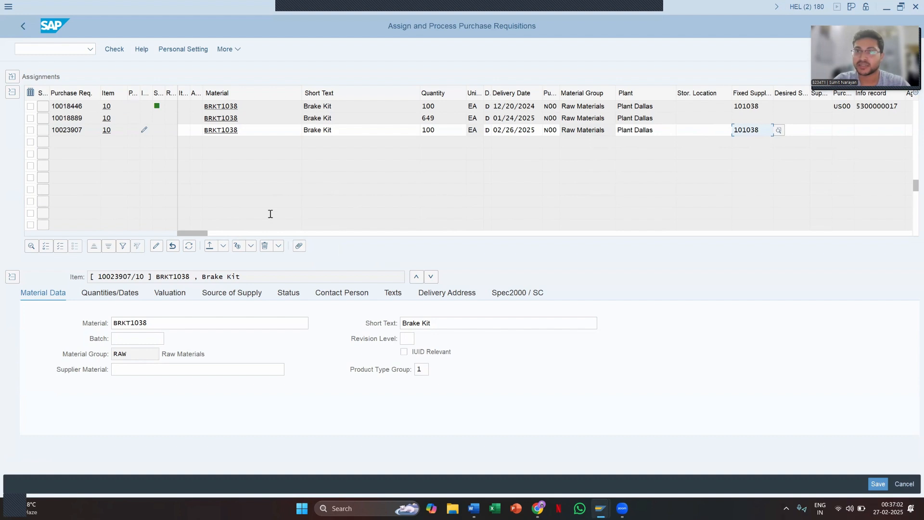
- Set the requisition item's purchasing organization to US00 and save the source assignment
left_click_drag(193, 234, 307, 231)
left_click(716, 128)
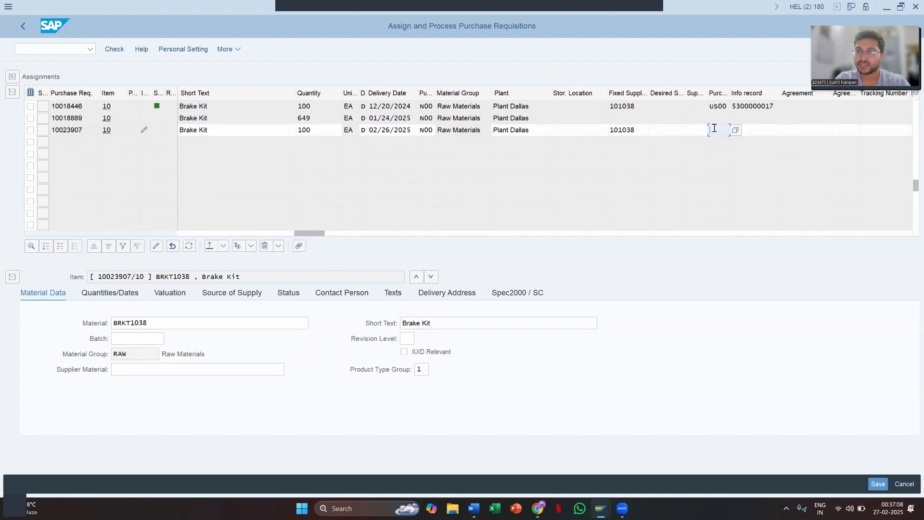
type("US00")
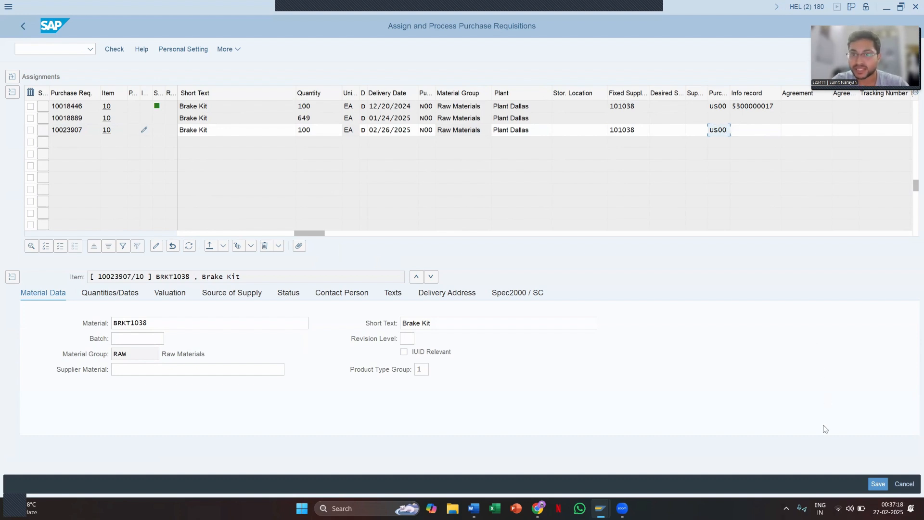
left_click(877, 483)
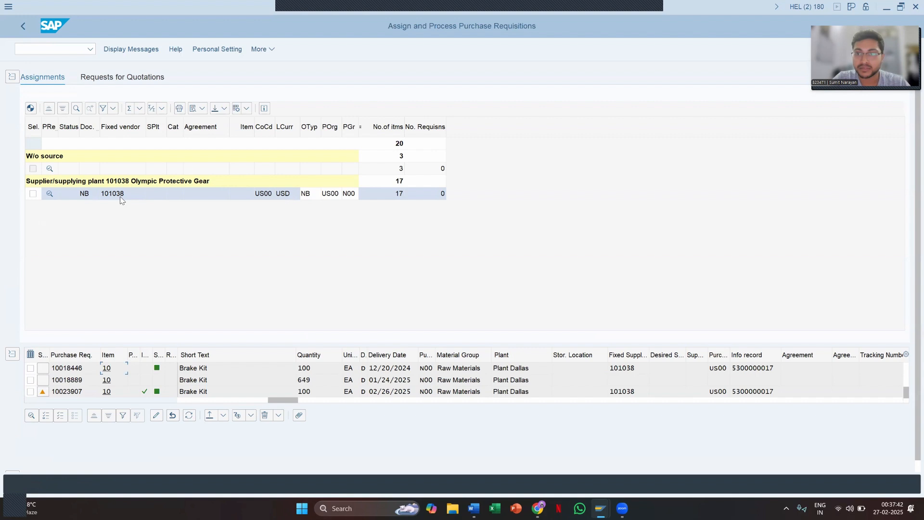
- Select the Olympic Protective Gear assignment, create a purchase order from it, and widen the document overview
left_click(33, 194)
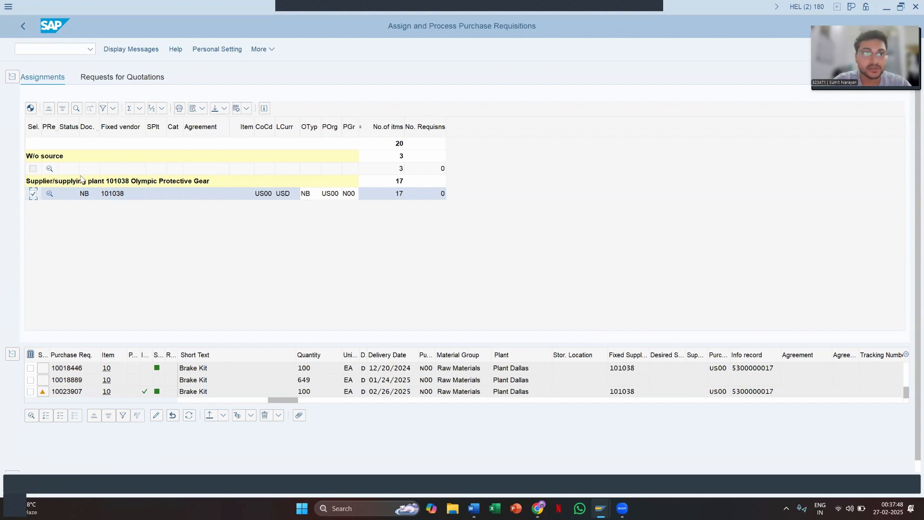
left_click(31, 110)
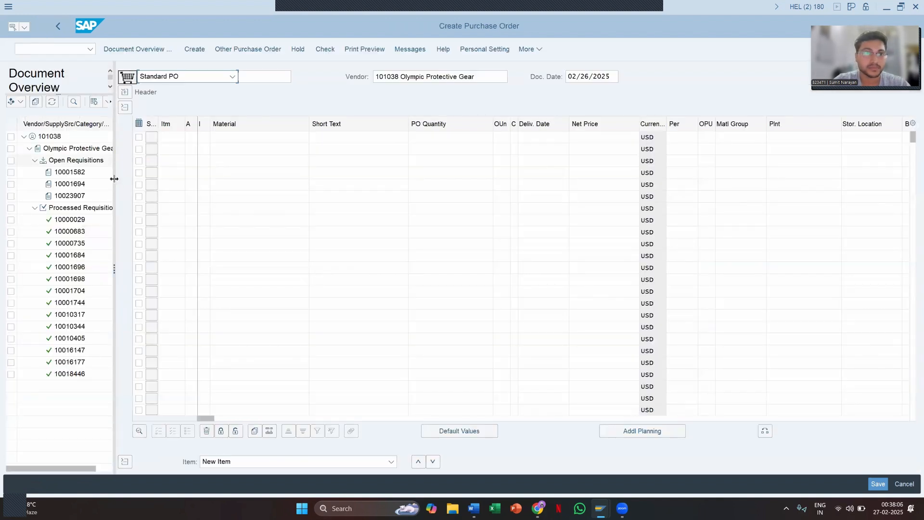
left_click_drag(114, 179, 158, 178)
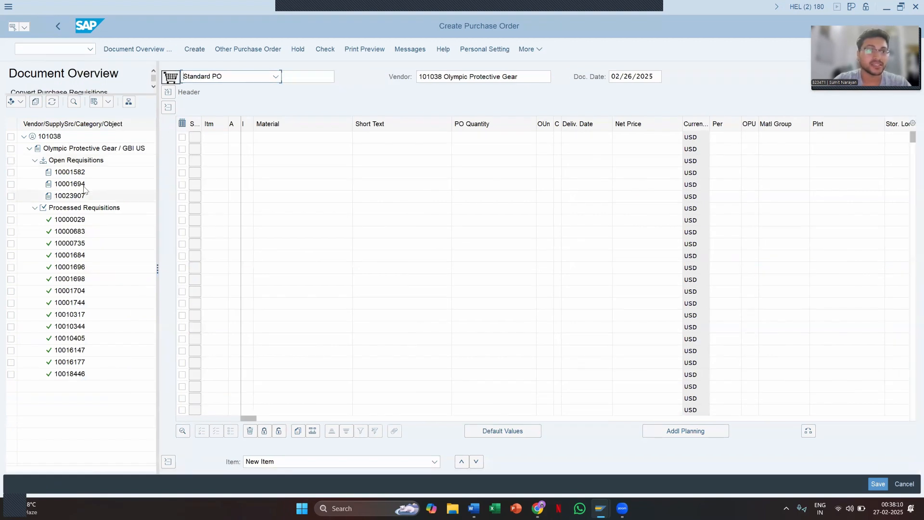
- Identify the created requisition among the open ones by its copied number and adopt it into the standard purchase order
left_click(25, 49)
key("ctrl+v")
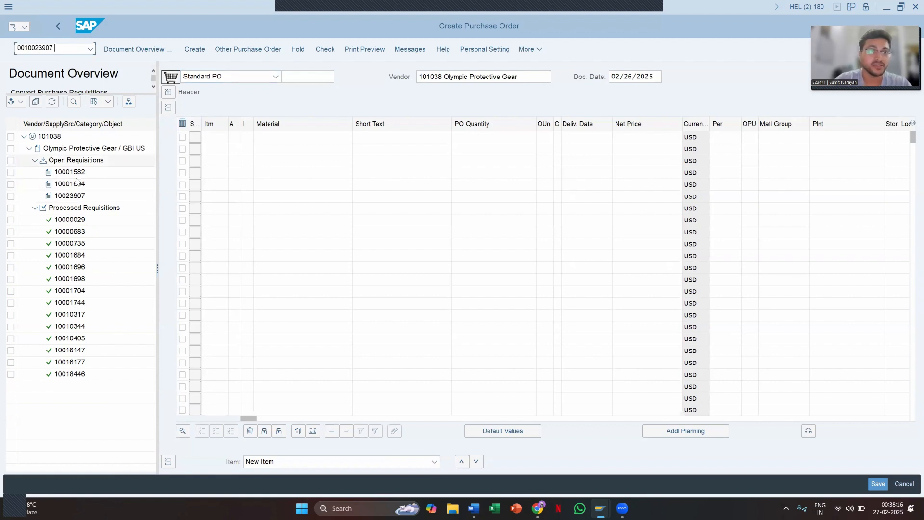
double_click(50, 47)
key("BackSpace")
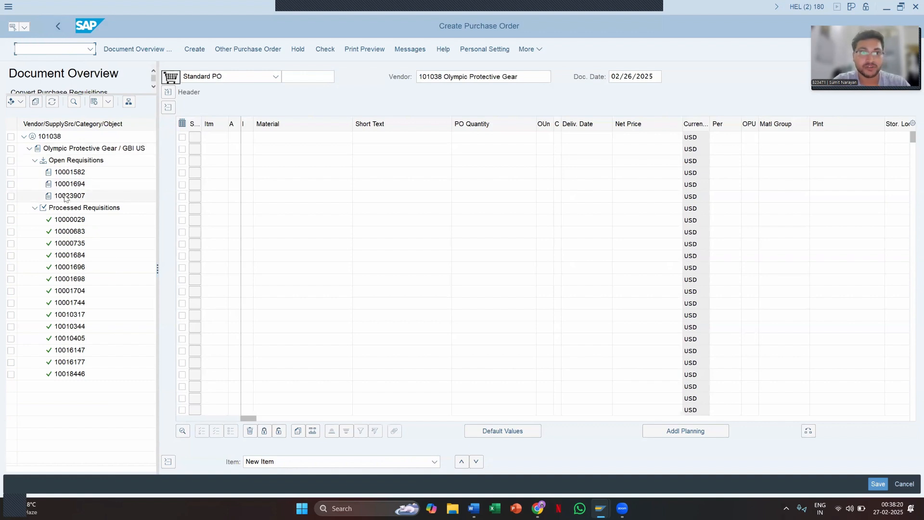
mouse_move(66, 198)
left_mouse_down()
mouse_move(141, 196)
mouse_move(196, 96)
mouse_move(171, 78)
left_mouse_up()
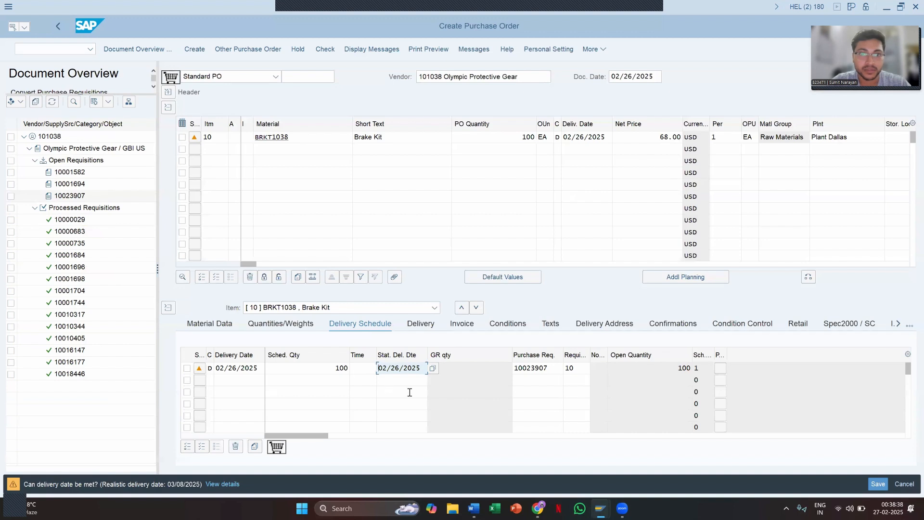
- Examine the brake kit item's quantities and weights, delivery schedule and gross price condition
left_click(287, 327)
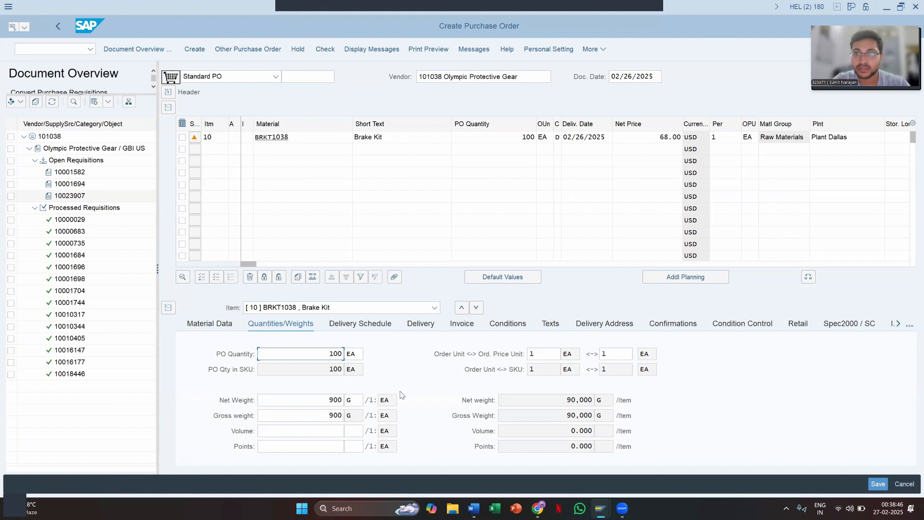
left_click(362, 324)
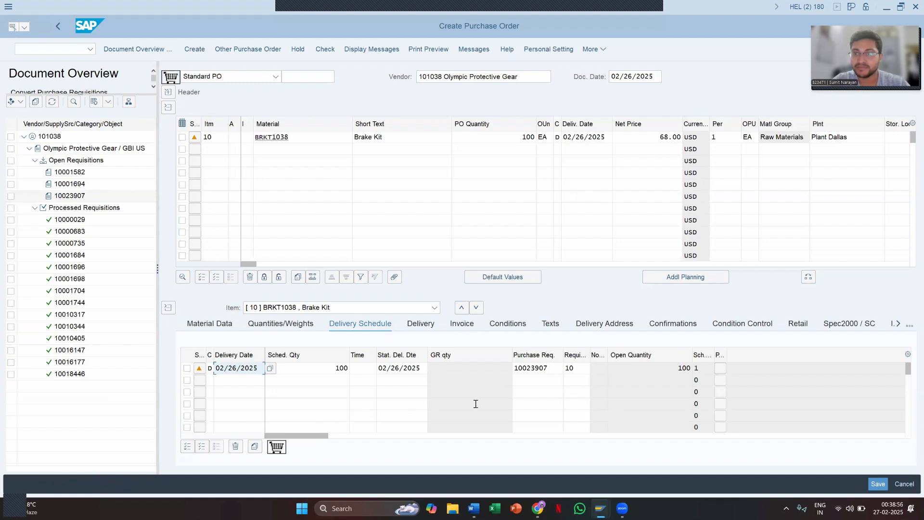
left_click(167, 309)
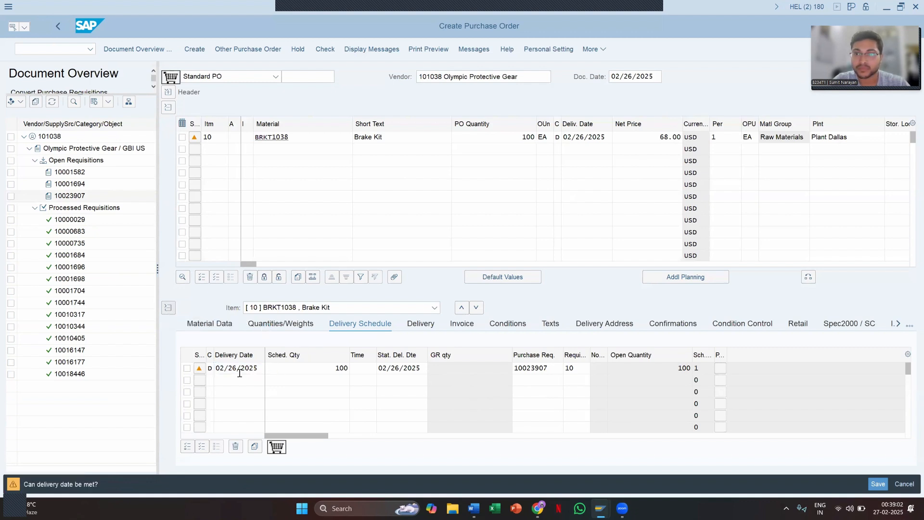
left_click(507, 325)
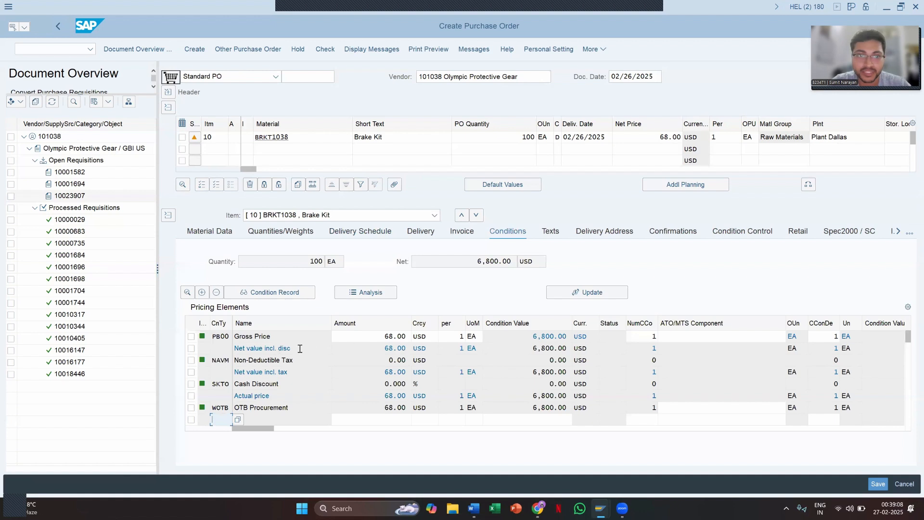
left_click_drag(383, 336, 403, 334)
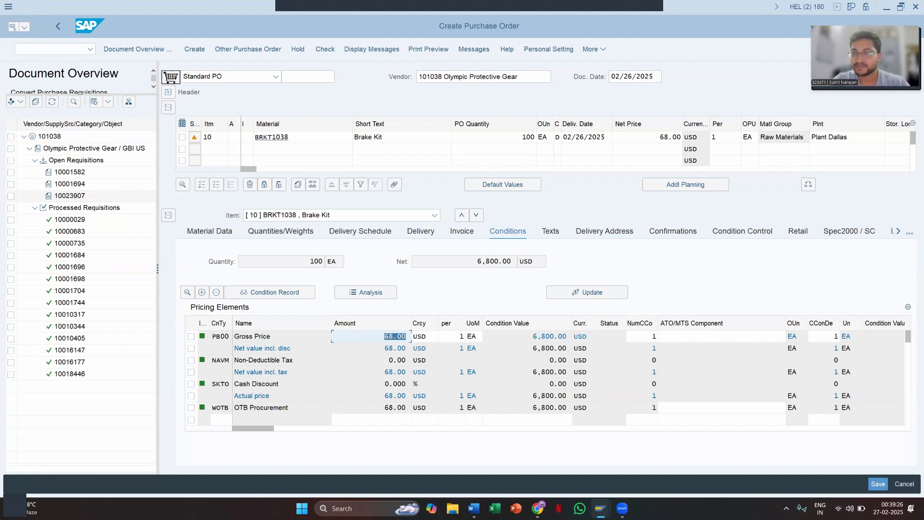
- Save the standard purchase order and select its document number for reuse
left_click(880, 483)
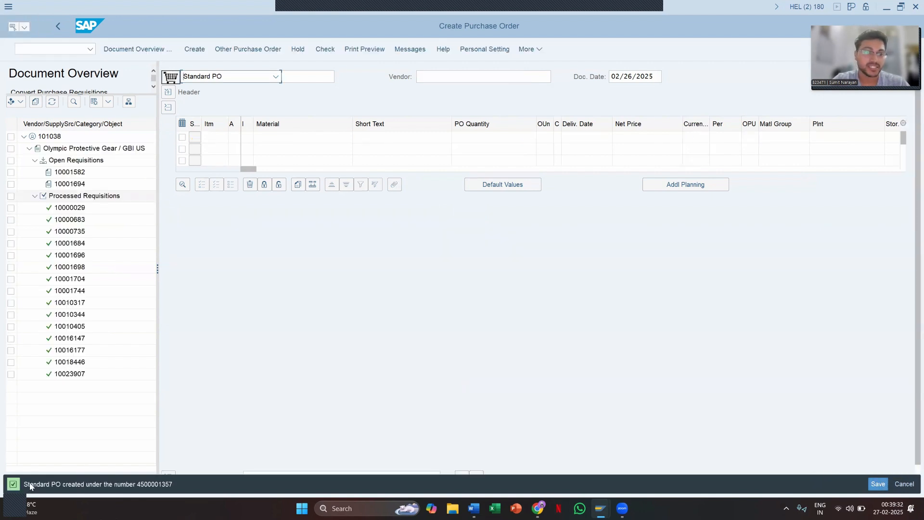
double_click(149, 484)
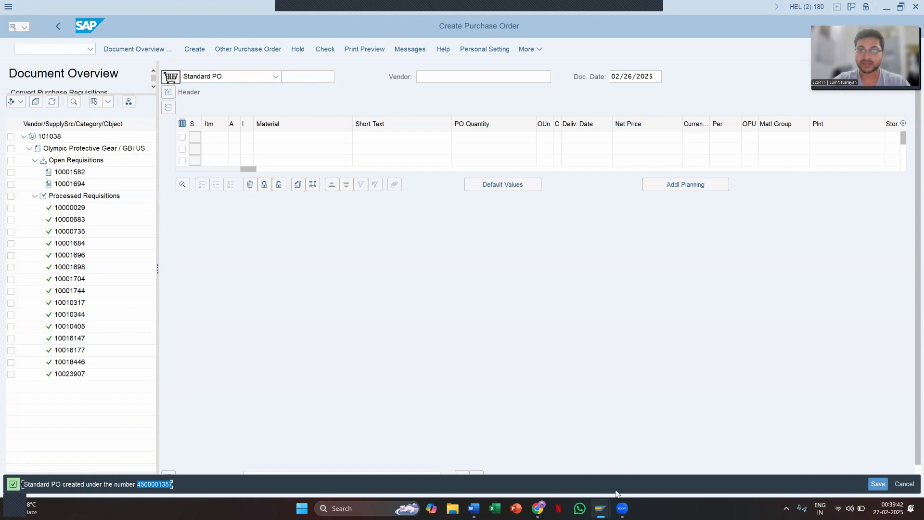
- Switch to the stock overview of BRKT1038 and refresh it to check the on-order stock
mouse_move(601, 509)
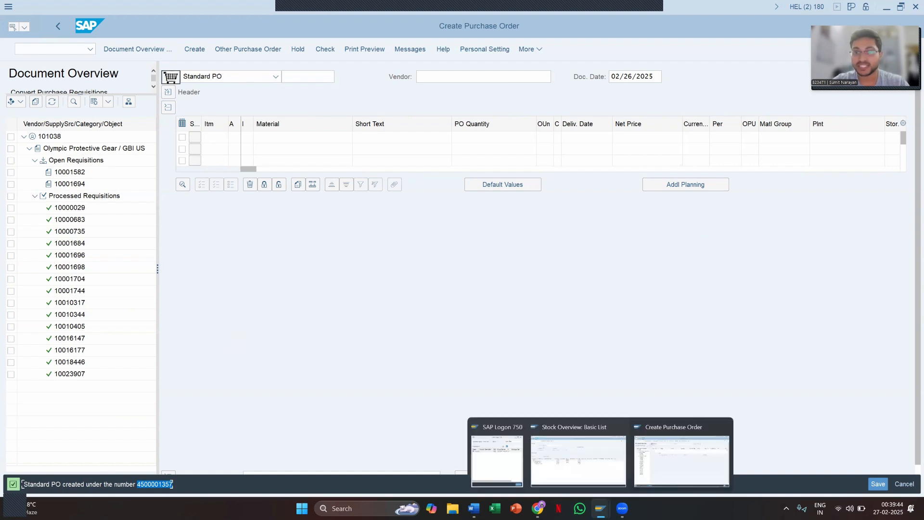
left_click(584, 467)
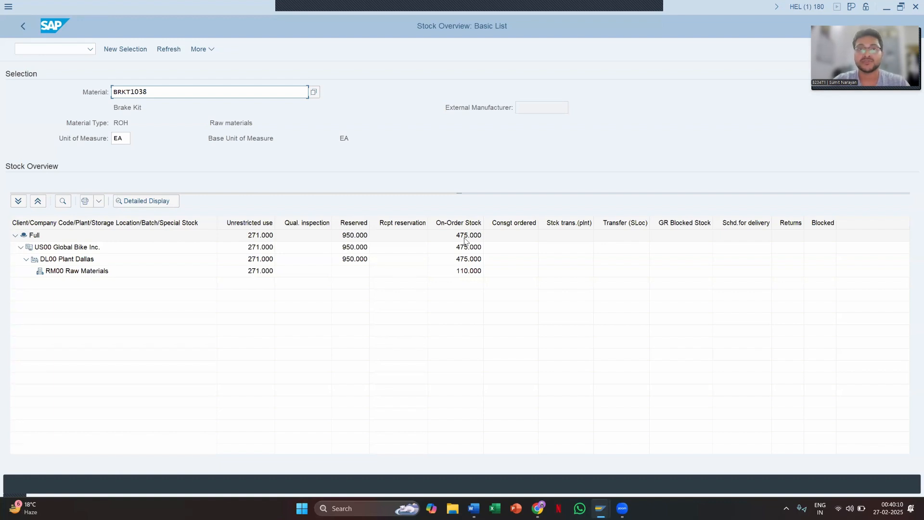
left_click(167, 50)
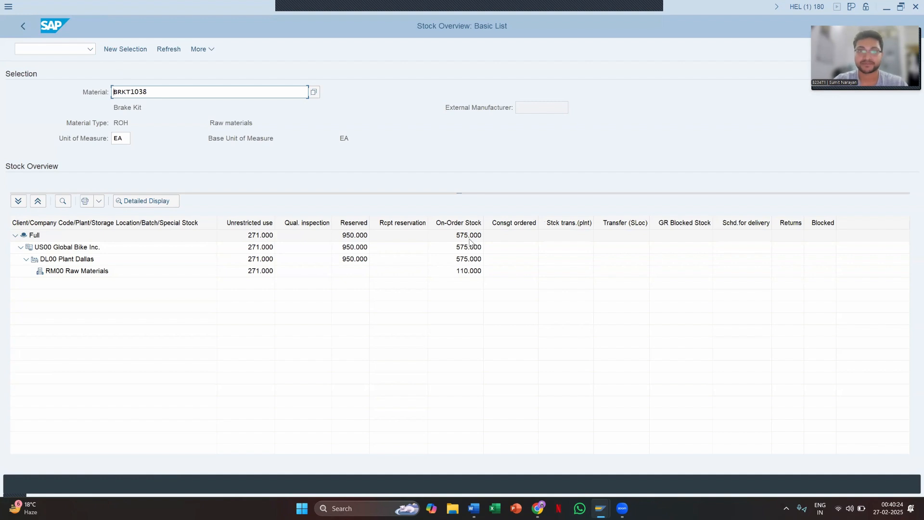
- Leave purchase order creation and requisition processing, check the procurement cycle slide on the way, and collapse the Logistics folder in SAP Easy Access
key("alt+Tab")
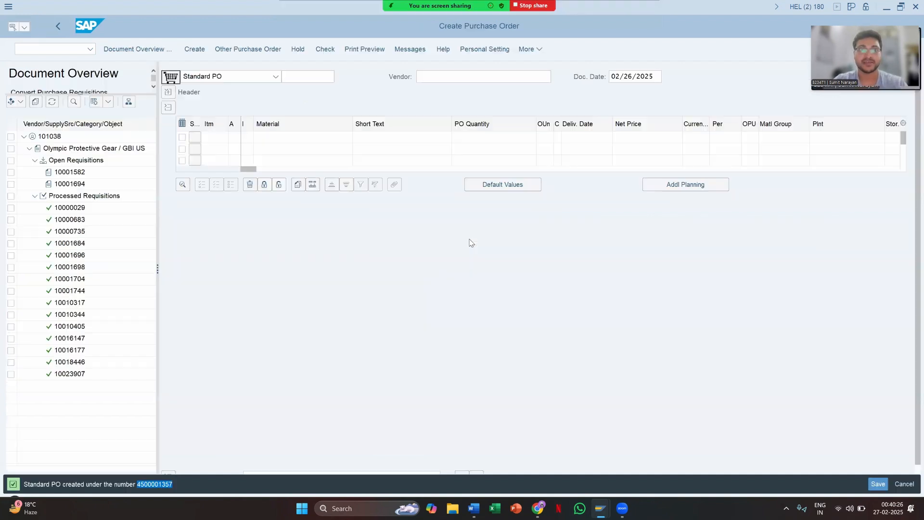
left_click(58, 26)
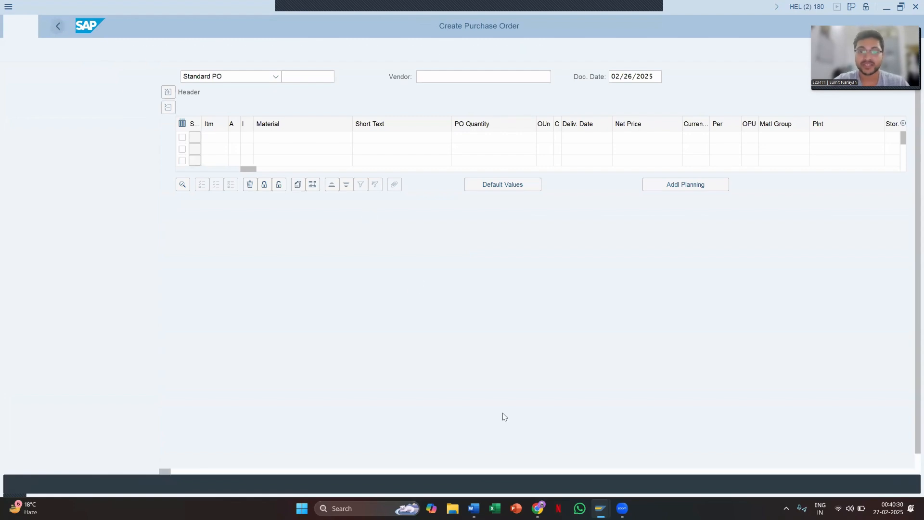
left_click(537, 508)
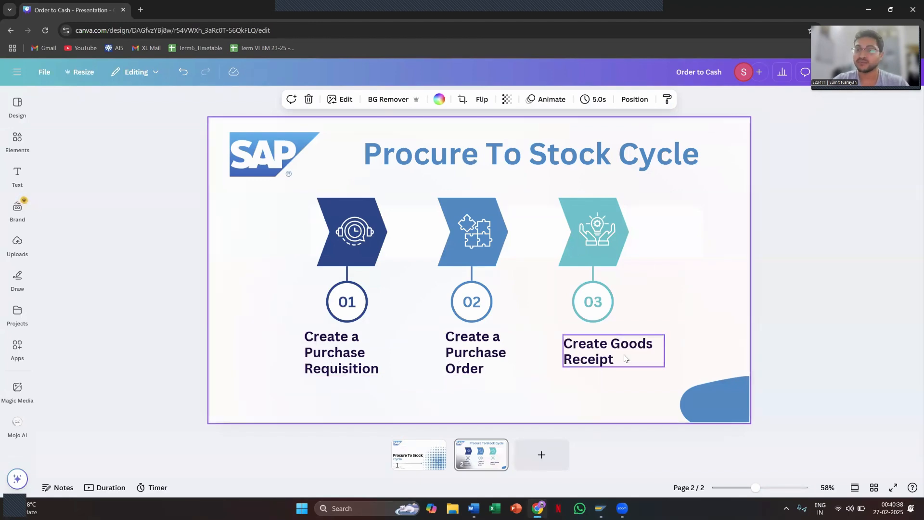
key("alt+Tab")
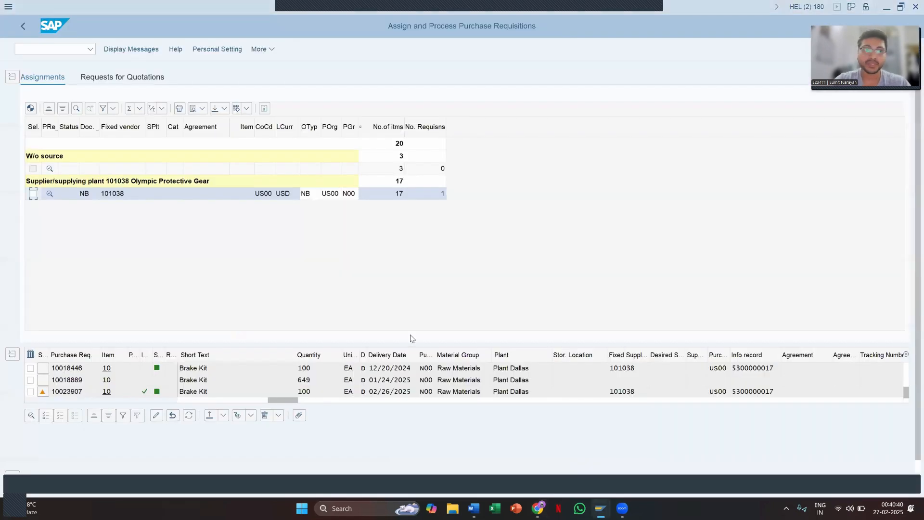
left_click(24, 29)
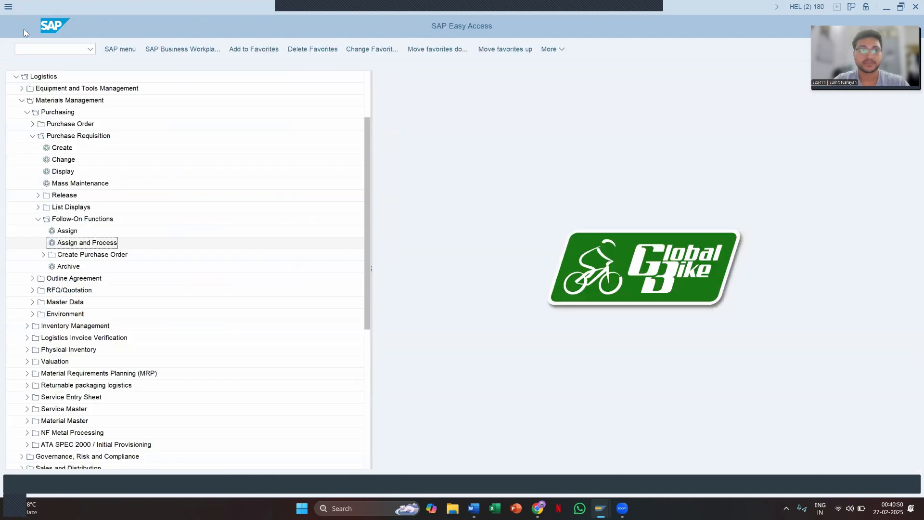
left_click(16, 77)
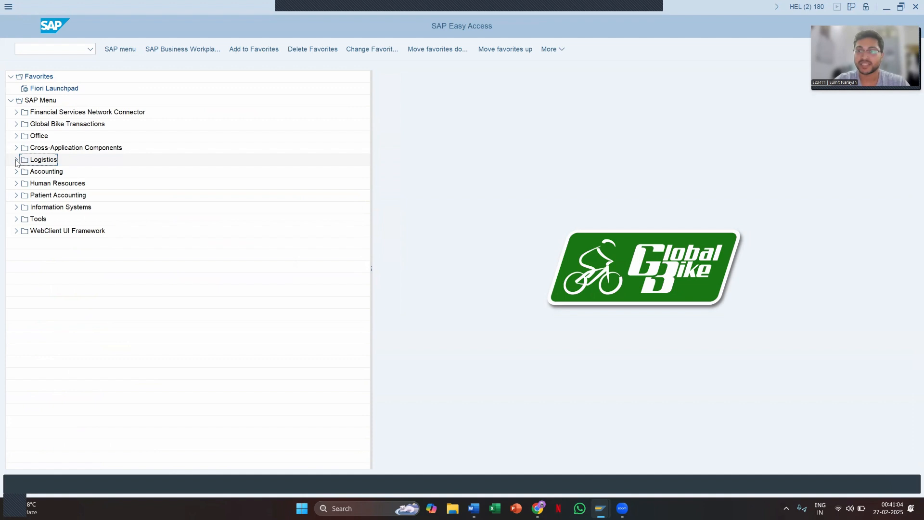
- Run transaction MM03 and display material BRKT1038 with all views for plant DL00
left_click(52, 51)
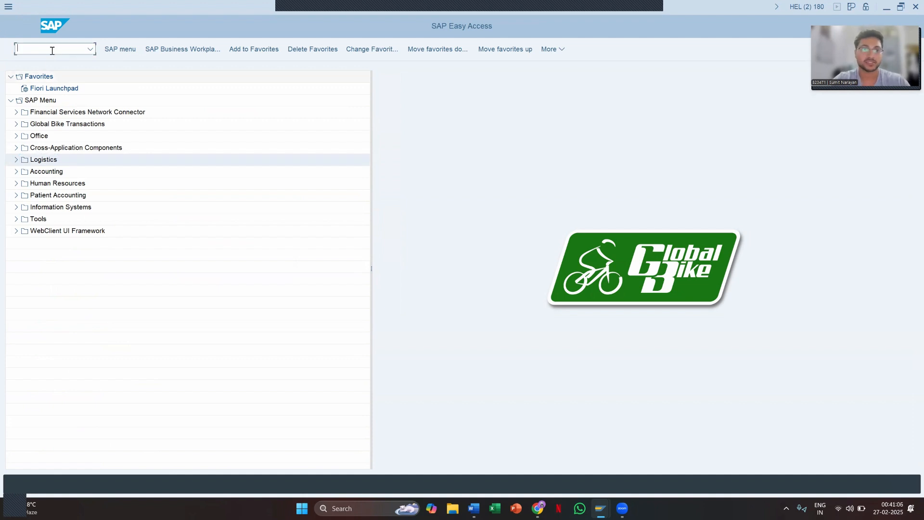
type("MM03")
key("Return")
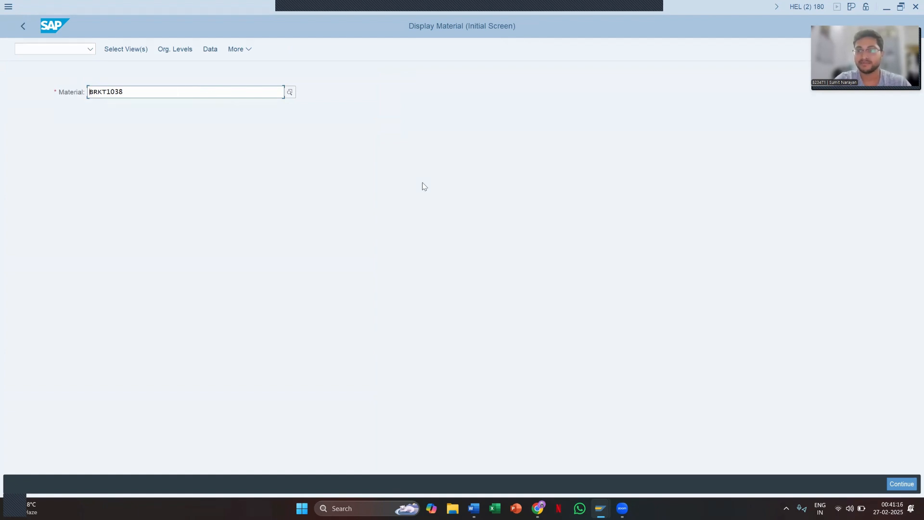
key("Return")
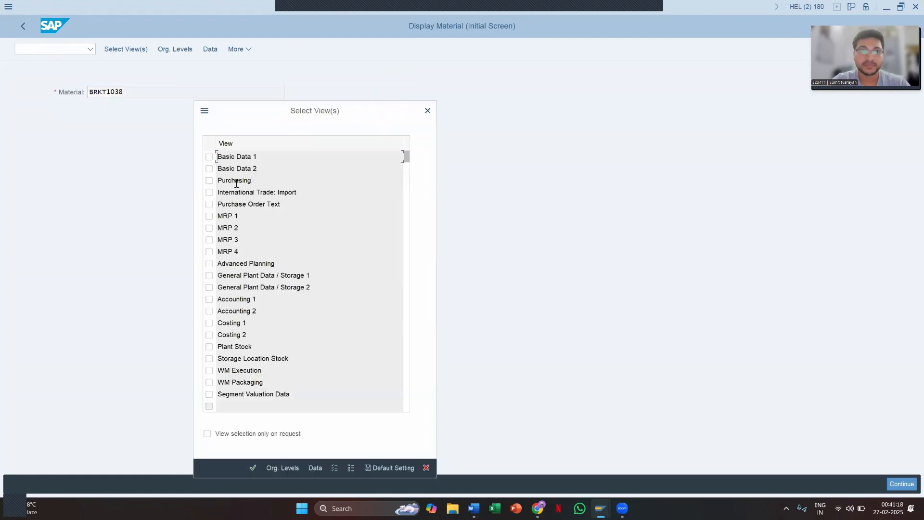
left_click(334, 468)
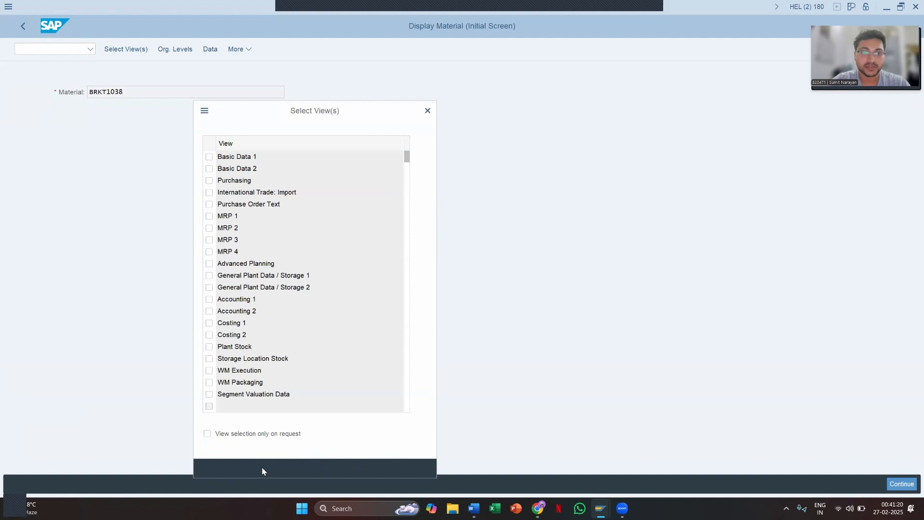
left_click(253, 468)
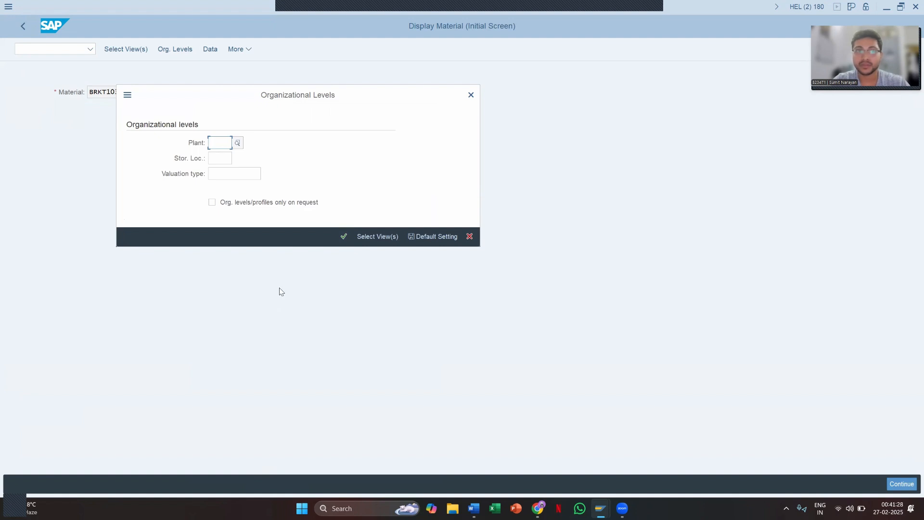
type("DL00")
left_click(344, 235)
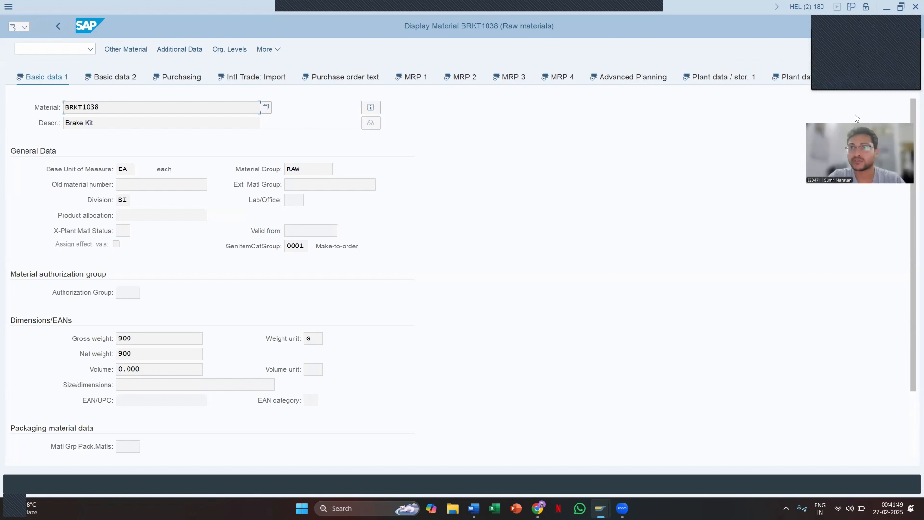
- Examine the per unit price and inventory value in the Accounting 1 view, and return to SAP Easy Access
left_click(874, 75)
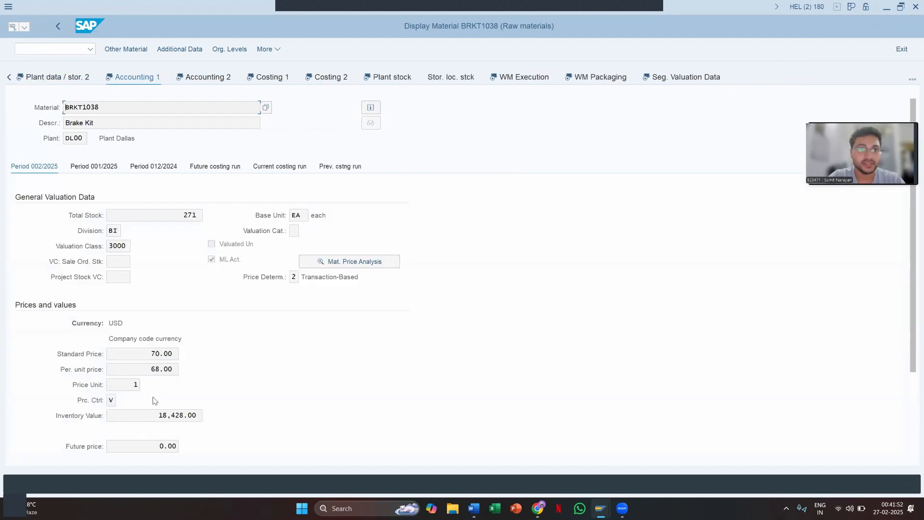
scroll(185, 382, "down", 1)
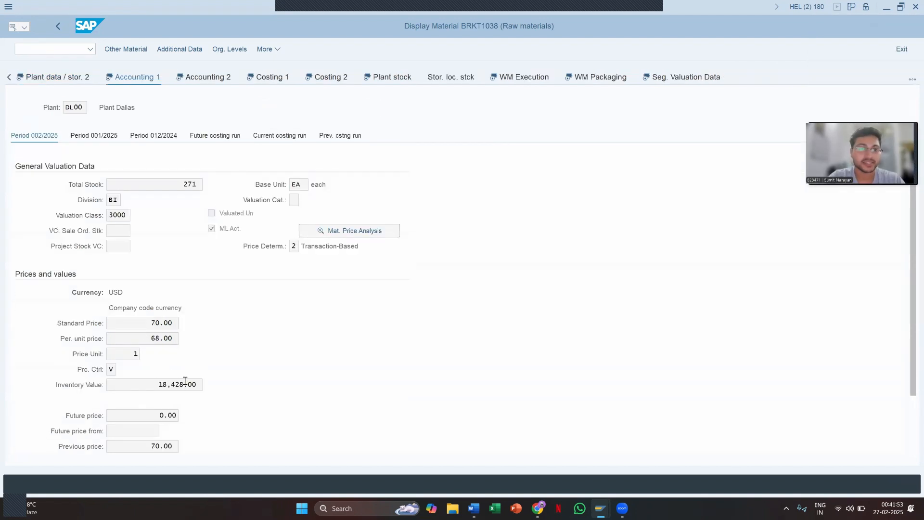
double_click(146, 338)
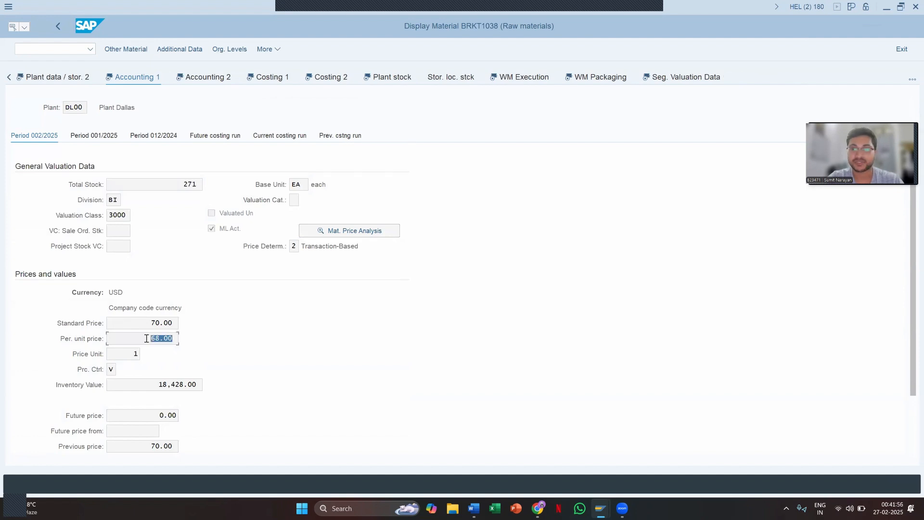
left_click(160, 339)
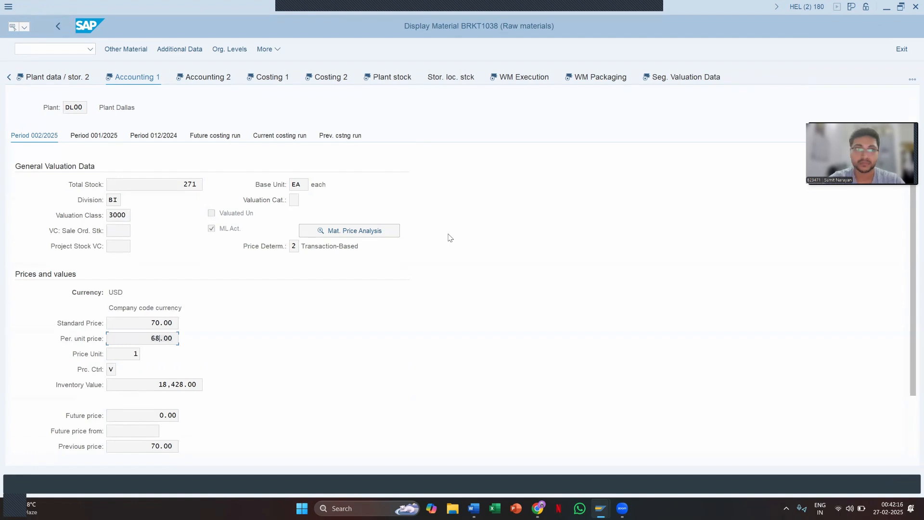
left_click(57, 29)
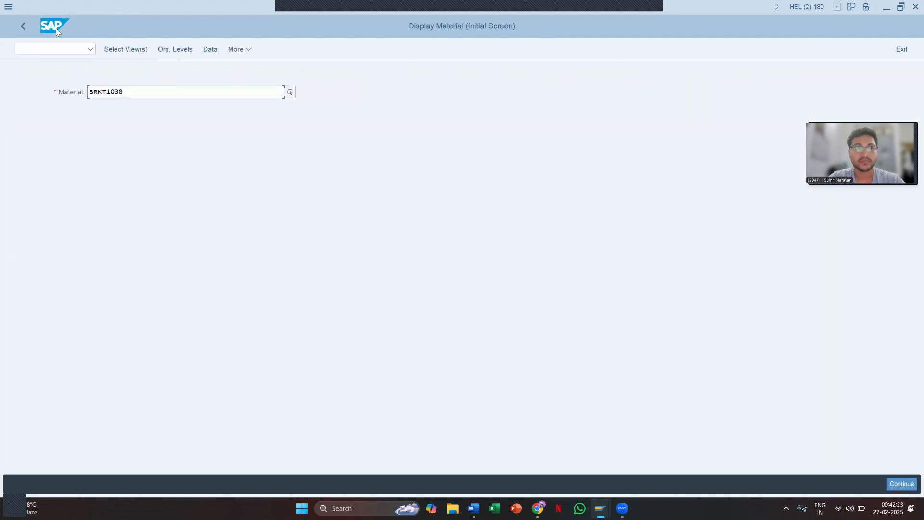
left_click(27, 31)
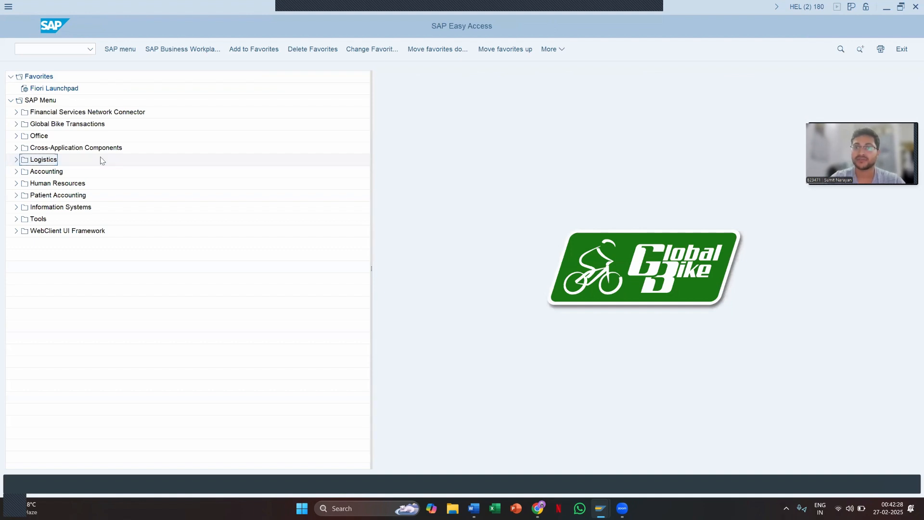
- Expand Logistics, Materials Management and Inventory Management down to the Goods Movement transactions
left_click(17, 159)
left_click(21, 101)
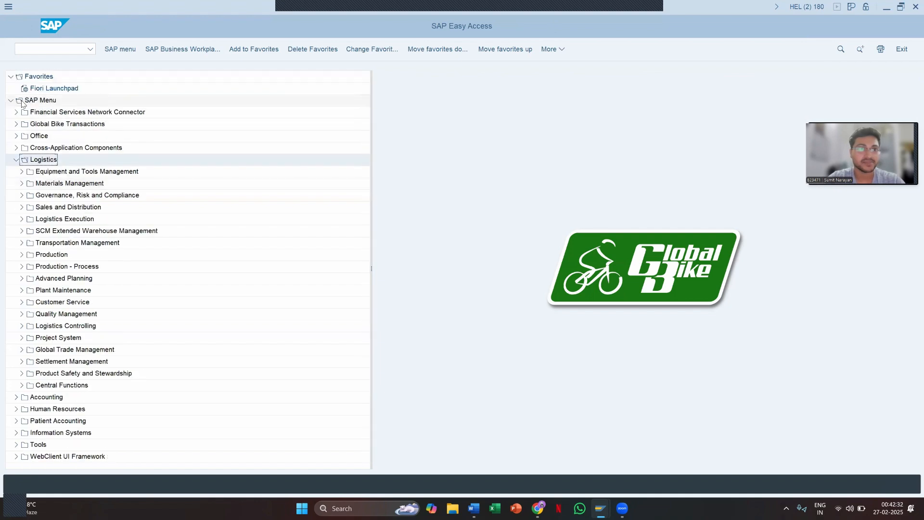
left_click(22, 185)
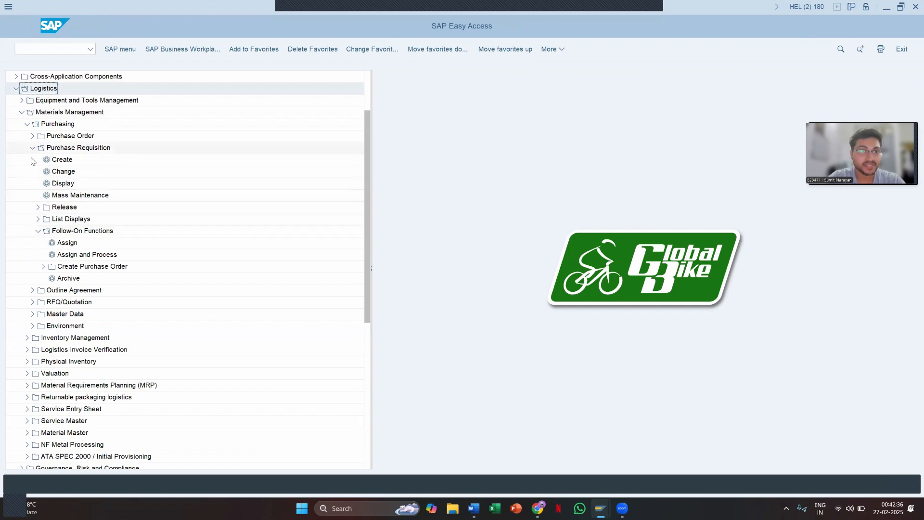
left_click(27, 337)
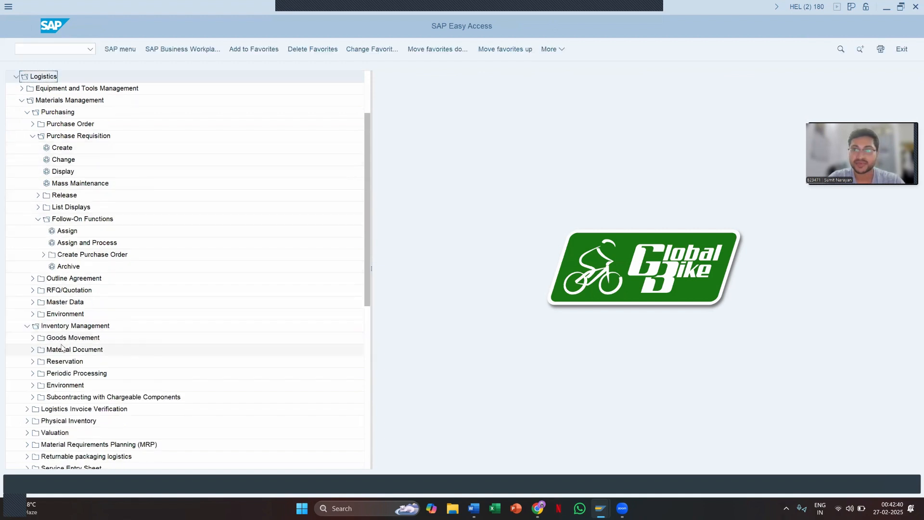
left_click(34, 338)
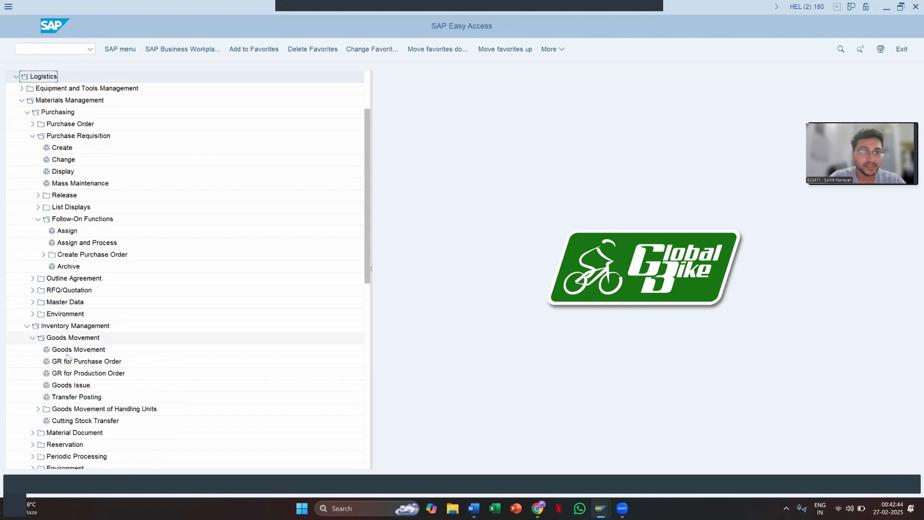
- Open GR for Purchase Order and load the new order's brake kit item by its copied purchase order number
left_click(112, 362)
double_click(112, 362)
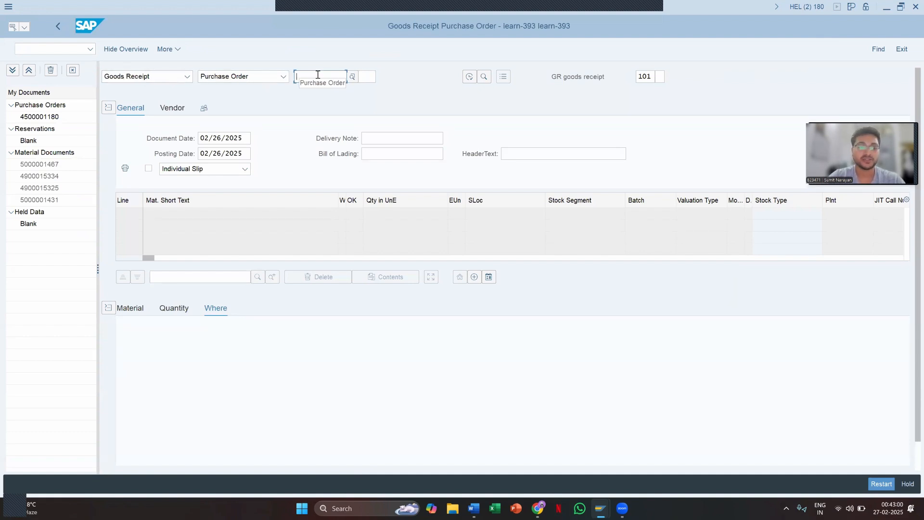
key("ctrl+v")
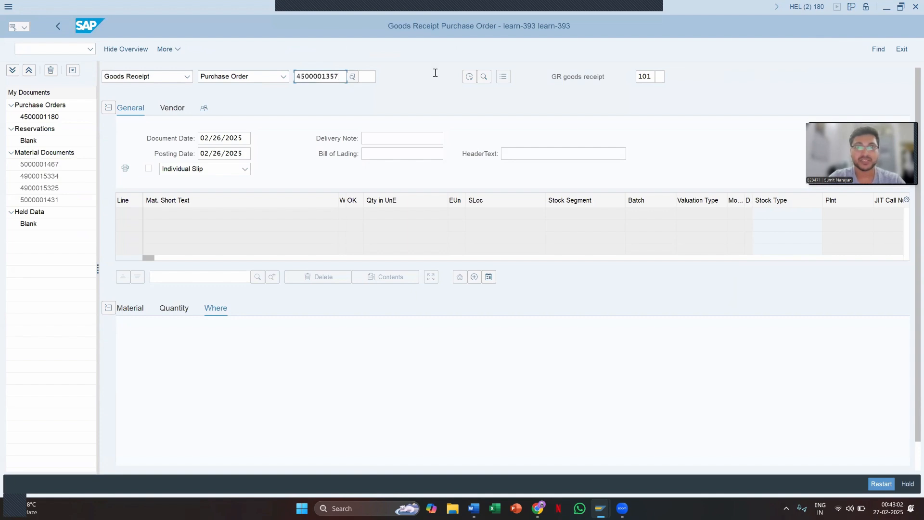
left_click(471, 78)
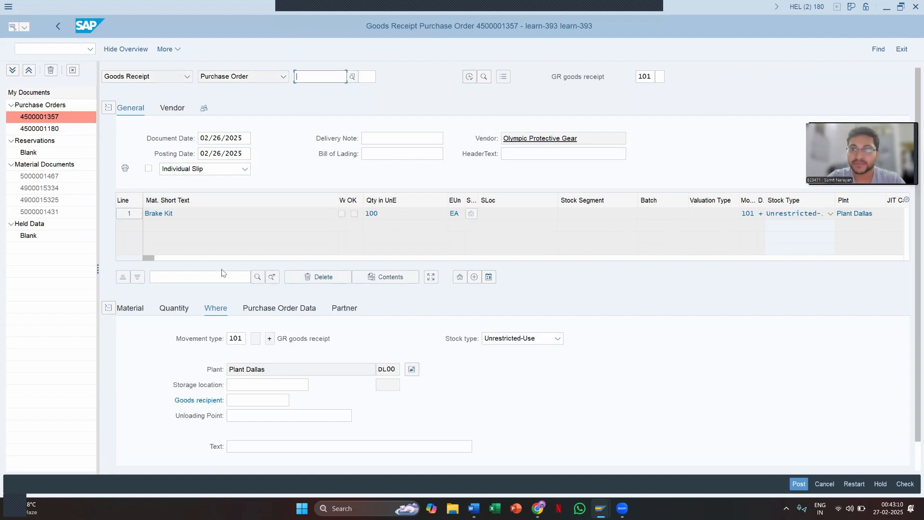
- Review the brake kit item's receipt quantity and set its storage location to RM00
left_click(169, 307)
left_click(236, 340)
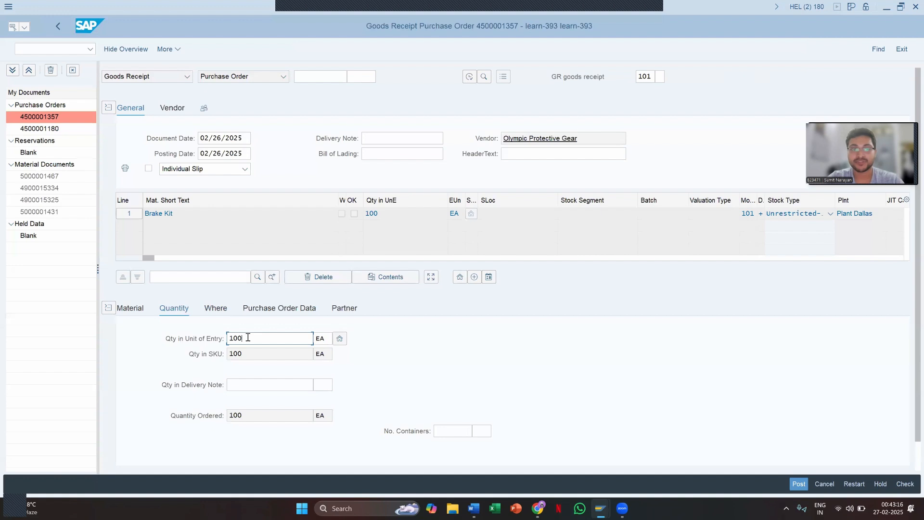
left_click(224, 310)
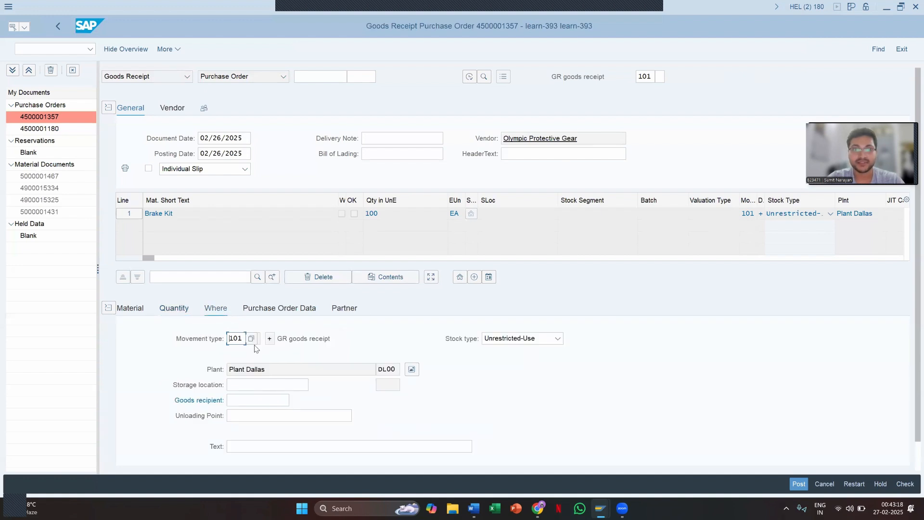
left_click(259, 386)
type("RM00")
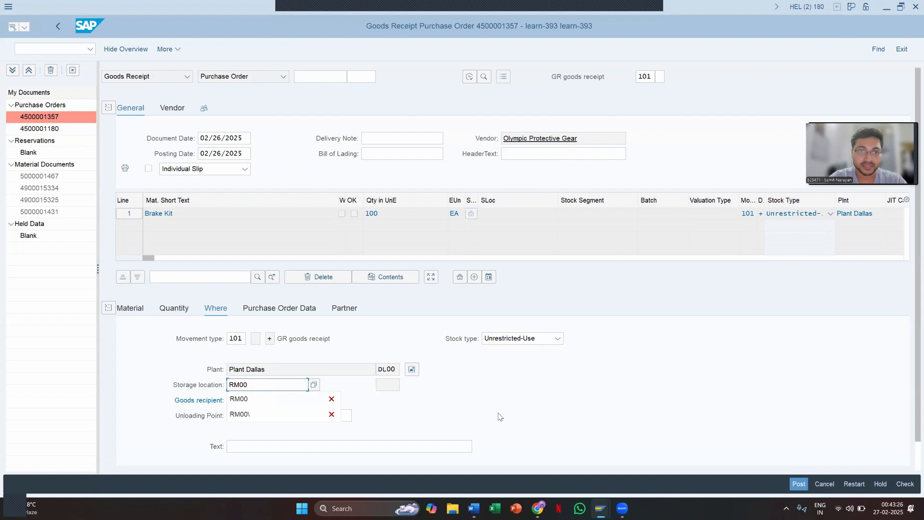
left_click(284, 399)
- Mark the brake kit item as OK, check and post the goods receipt, and select the posted material document number
scroll(479, 399, "down", 1)
left_click(153, 444)
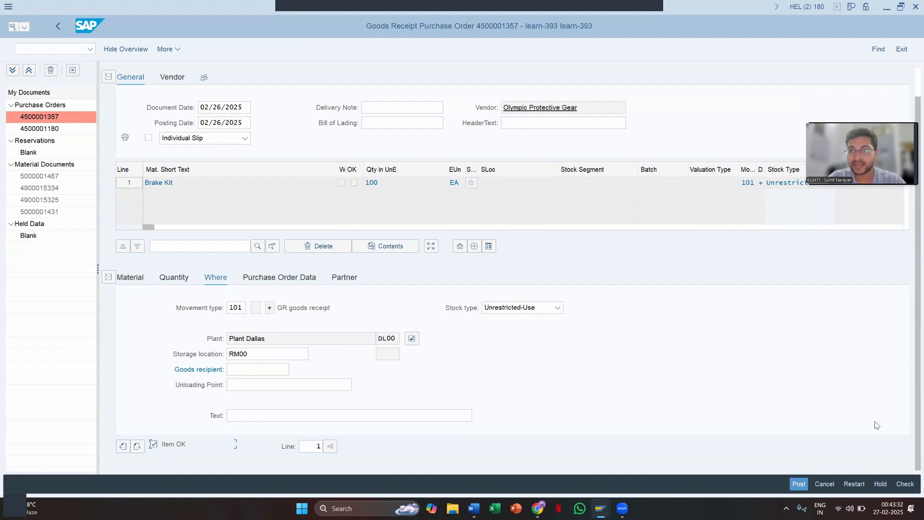
left_click(904, 483)
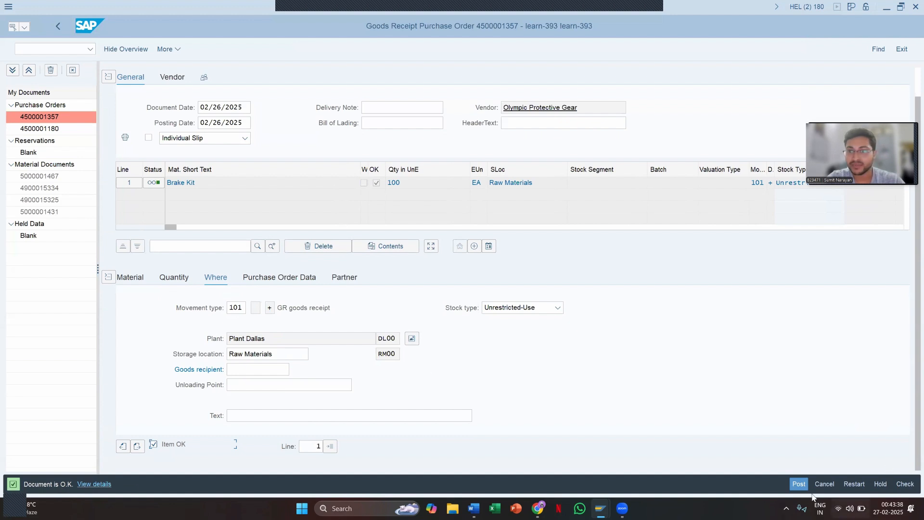
left_click(798, 485)
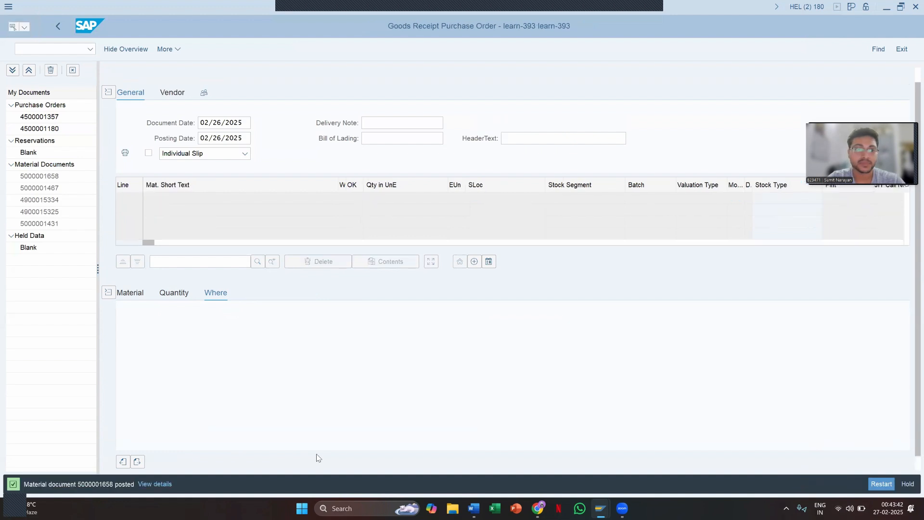
double_click(100, 485)
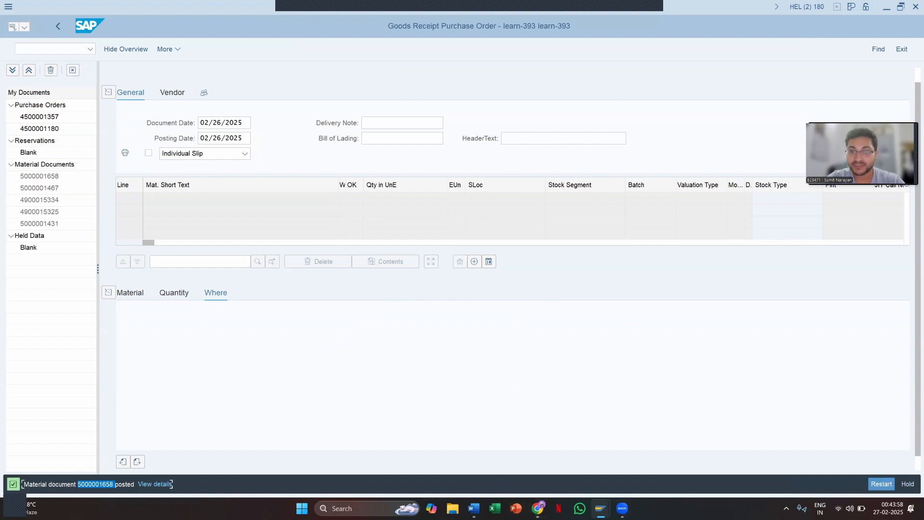
- Switch to the Stock Overview session and refresh the stock figures for material BRKT1038
mouse_move(601, 508)
left_click(574, 468)
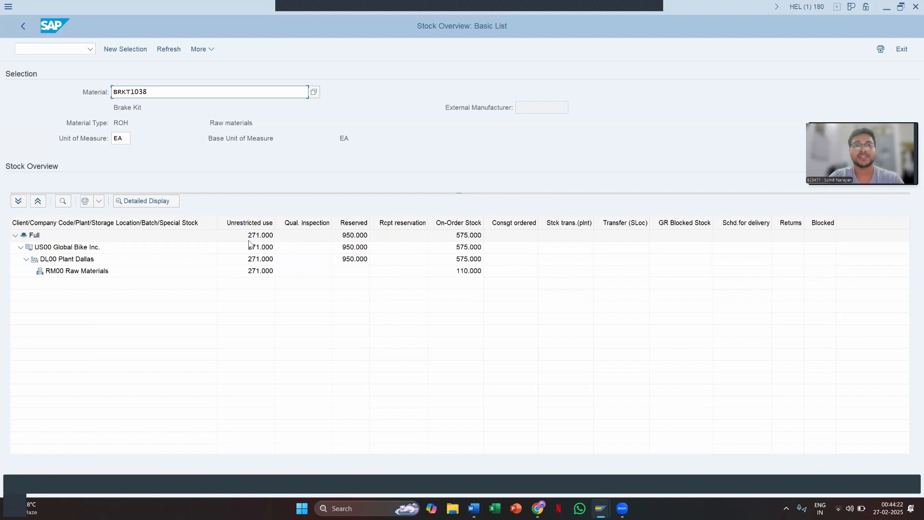
left_click(168, 50)
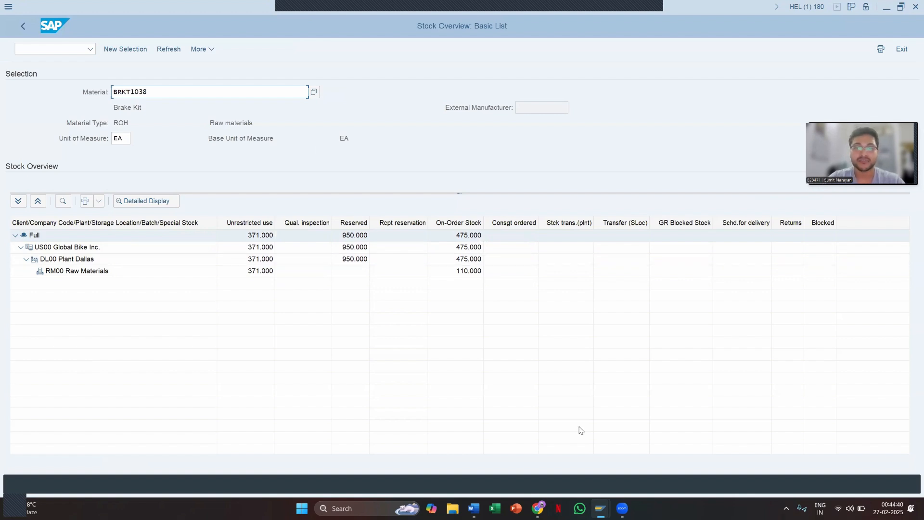
- Return to SAP Easy Access from the goods receipt session and open the Material Document display transaction under Inventory Management
mouse_move(600, 509)
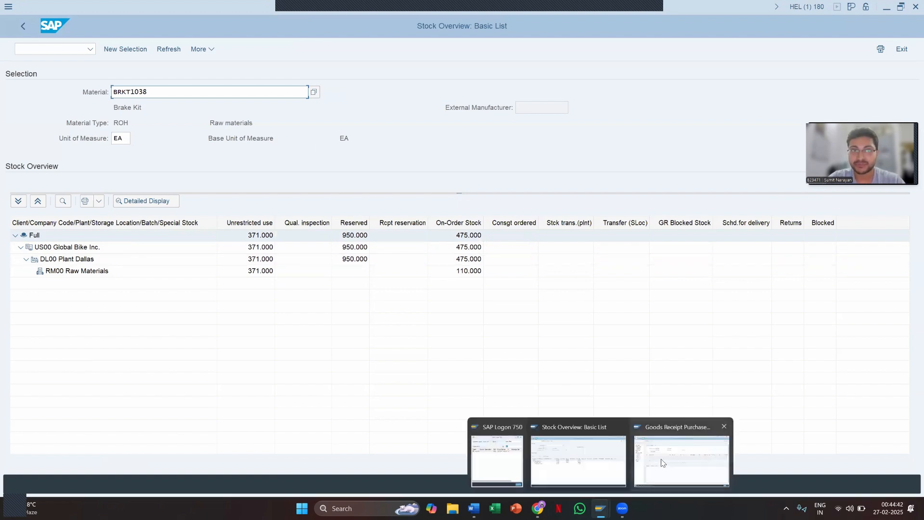
left_click(683, 455)
left_click(57, 31)
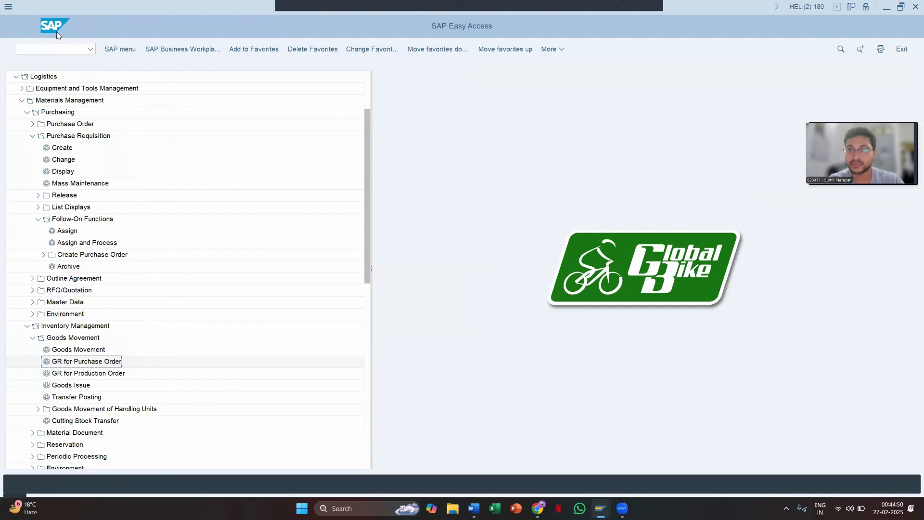
left_click(16, 77)
left_click(17, 159)
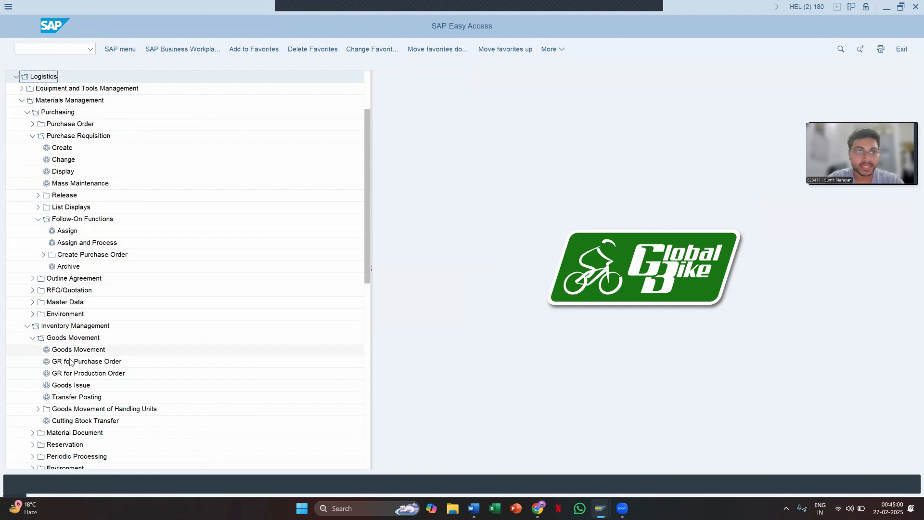
left_click(32, 338)
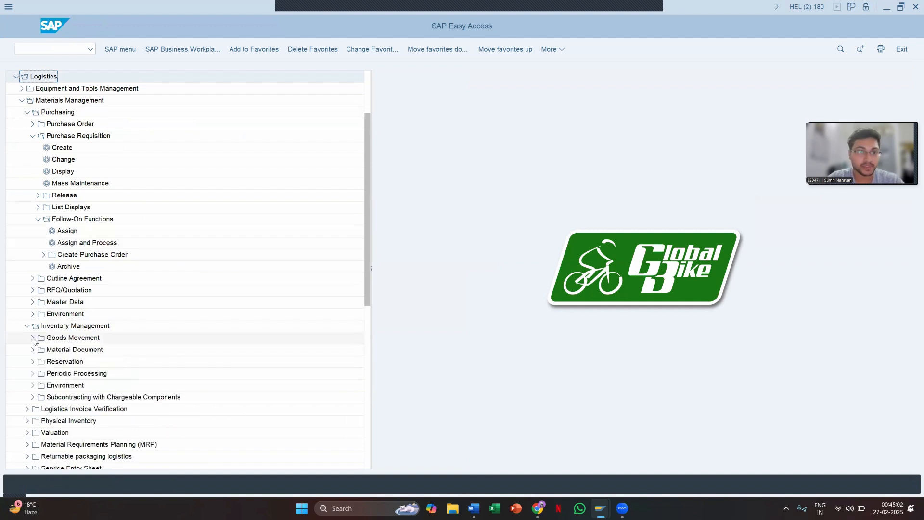
left_click(33, 350)
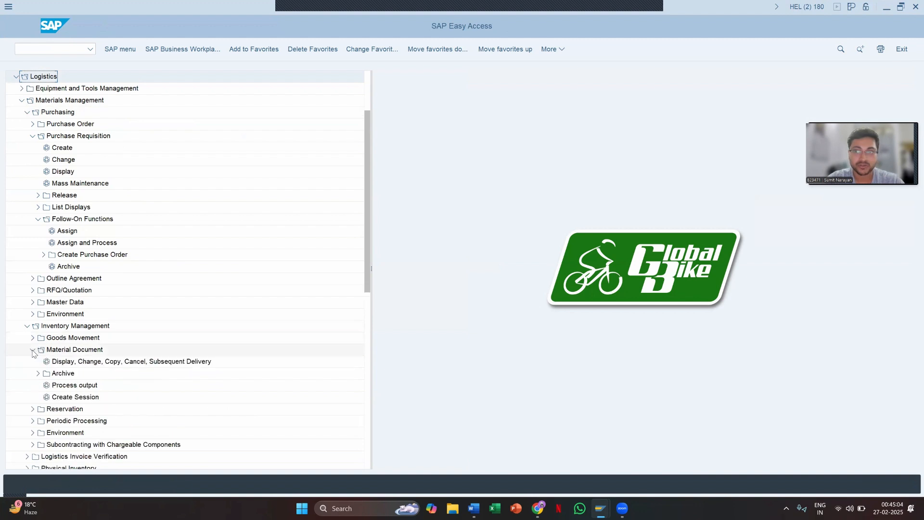
double_click(84, 362)
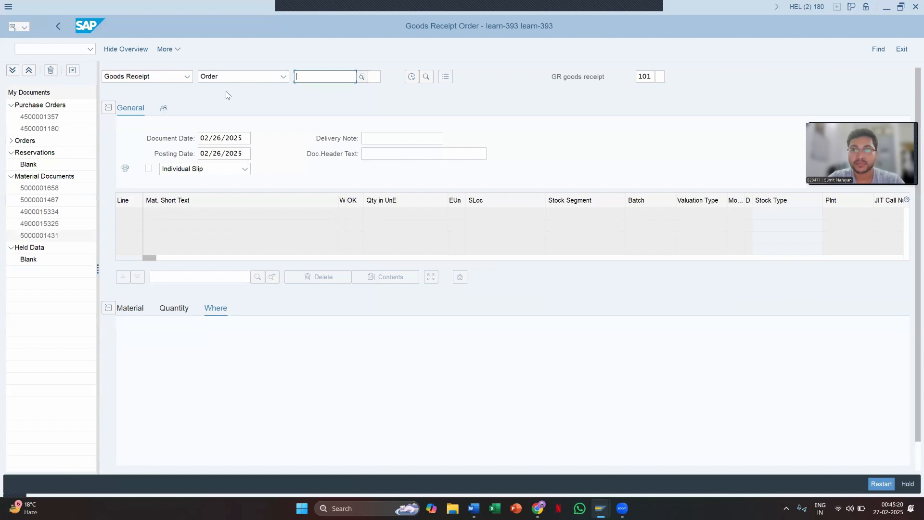
- Set the transaction to Display and Material Document, and load the newly posted material document for 2025
left_click(187, 76)
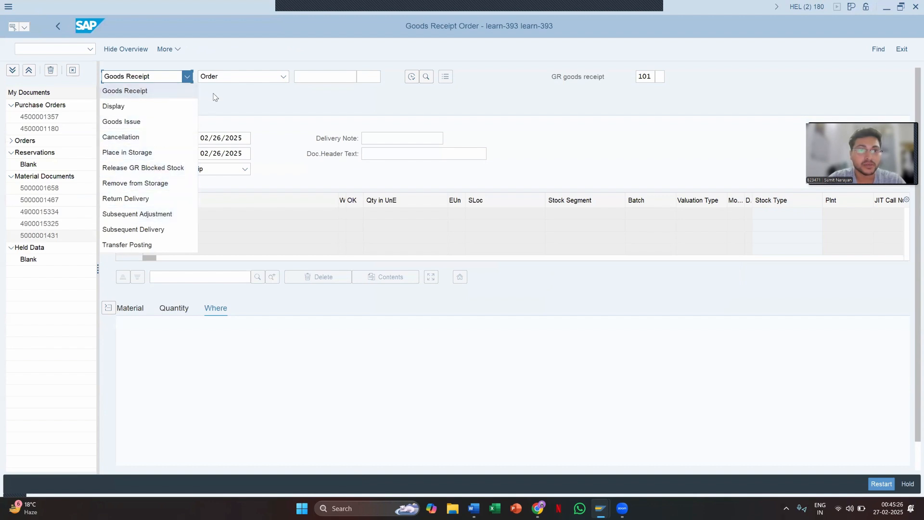
left_click(165, 110)
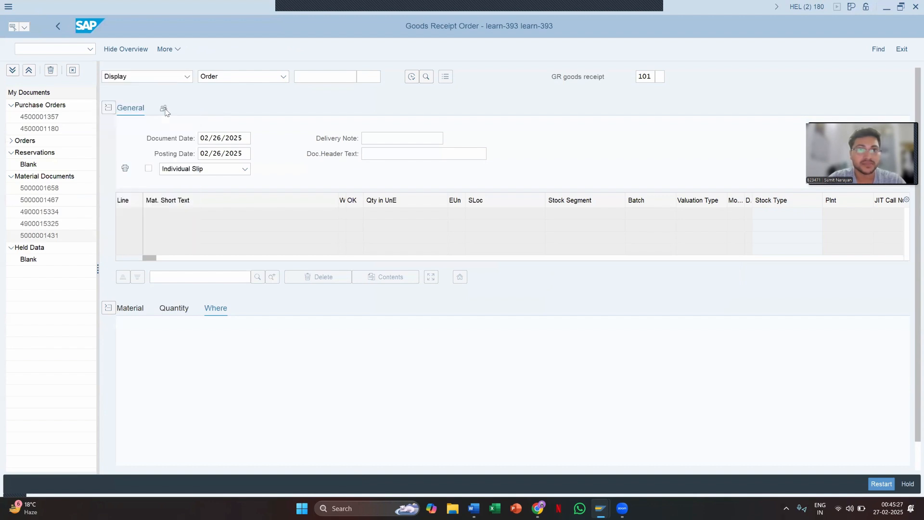
left_click(284, 77)
left_click(255, 91)
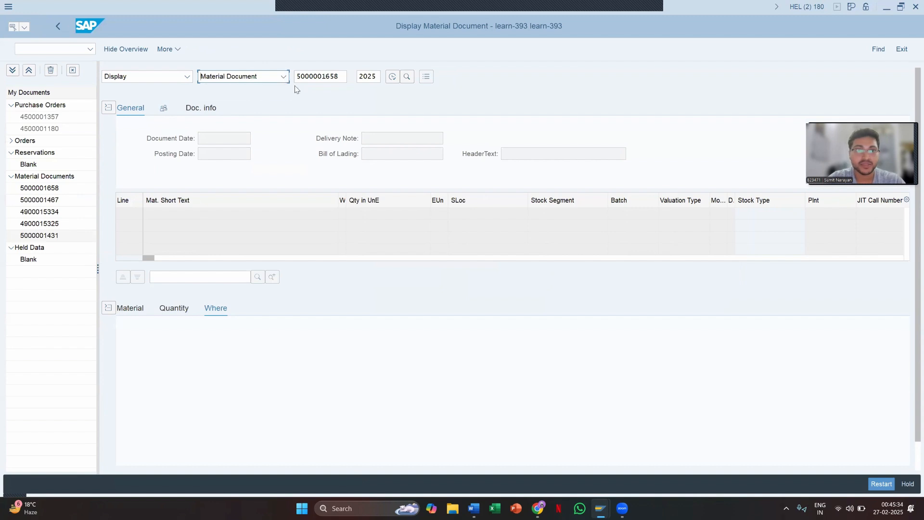
left_click(344, 72)
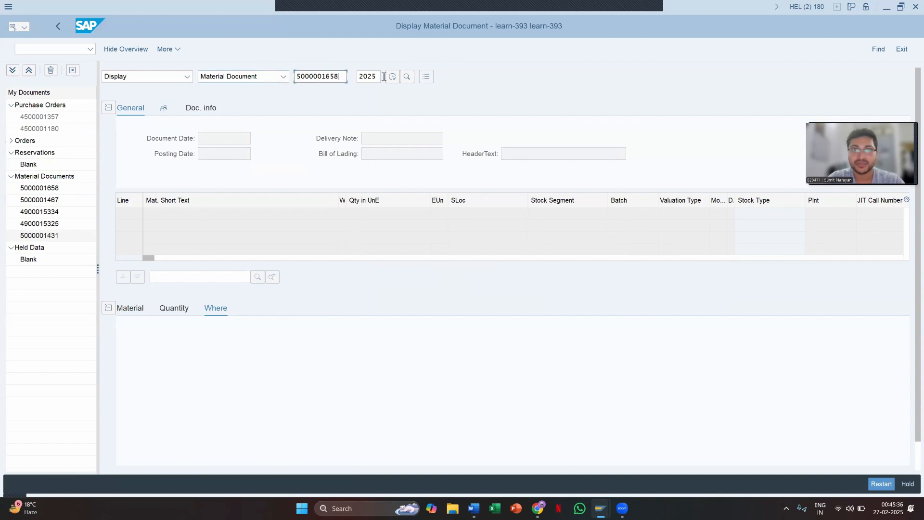
left_click(393, 78)
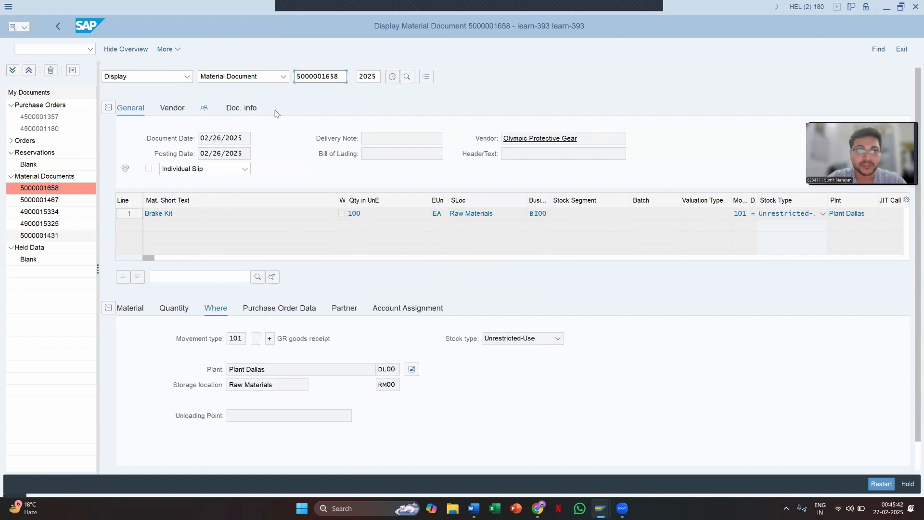
- Open the accounting document from the material document's FI documents and examine its G/L account postings
left_click(244, 110)
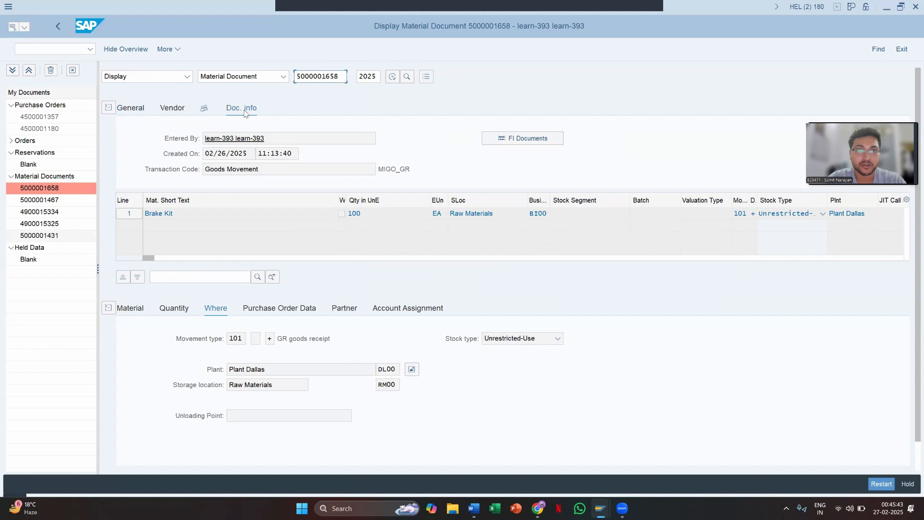
left_click(528, 140)
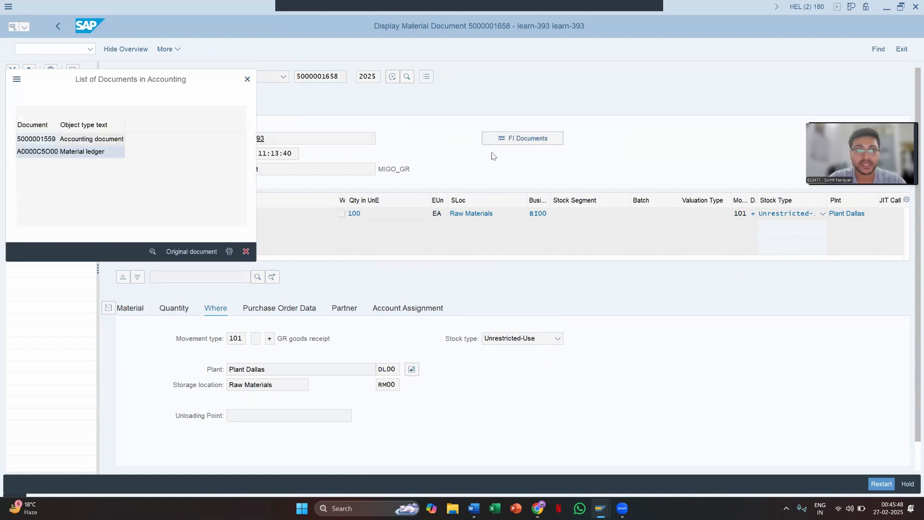
left_click(79, 140)
double_click(66, 140)
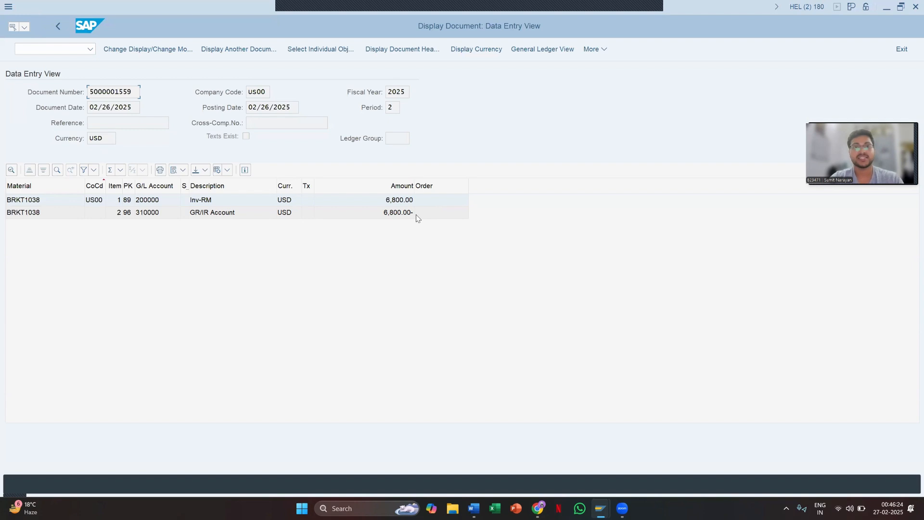
key("alt+Tab")
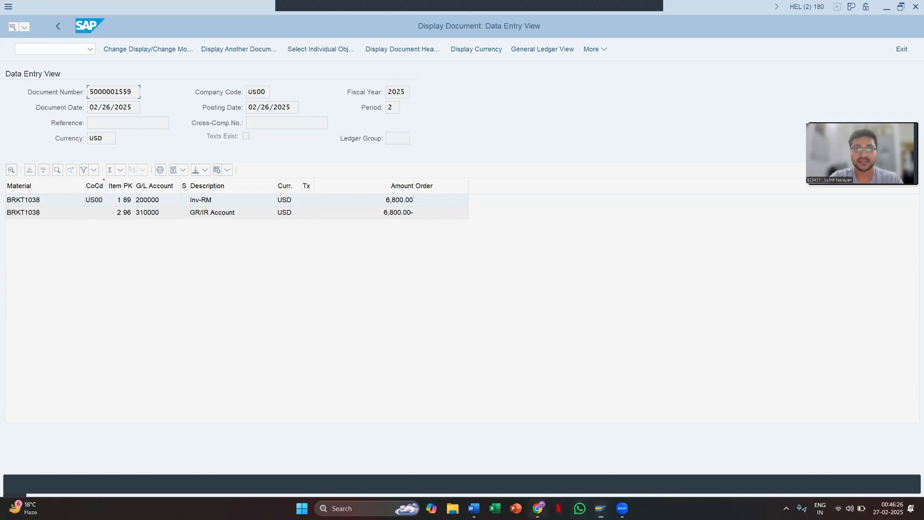